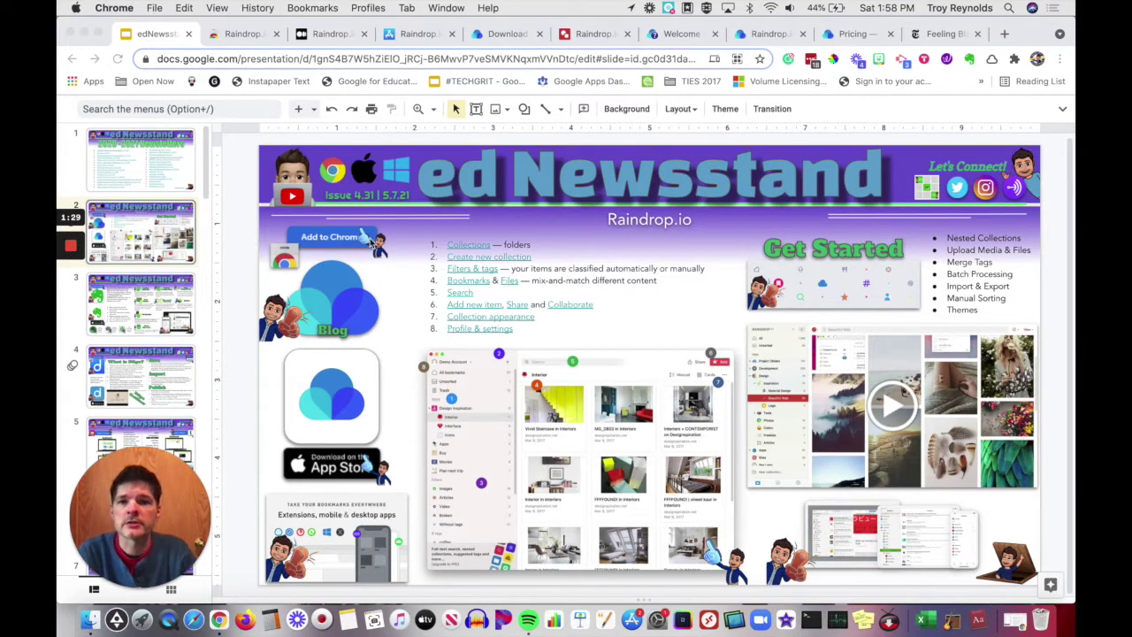
Review the Raindrop.io extension's Chrome Web Store listing, including its overview and additional information.
click(257, 35)
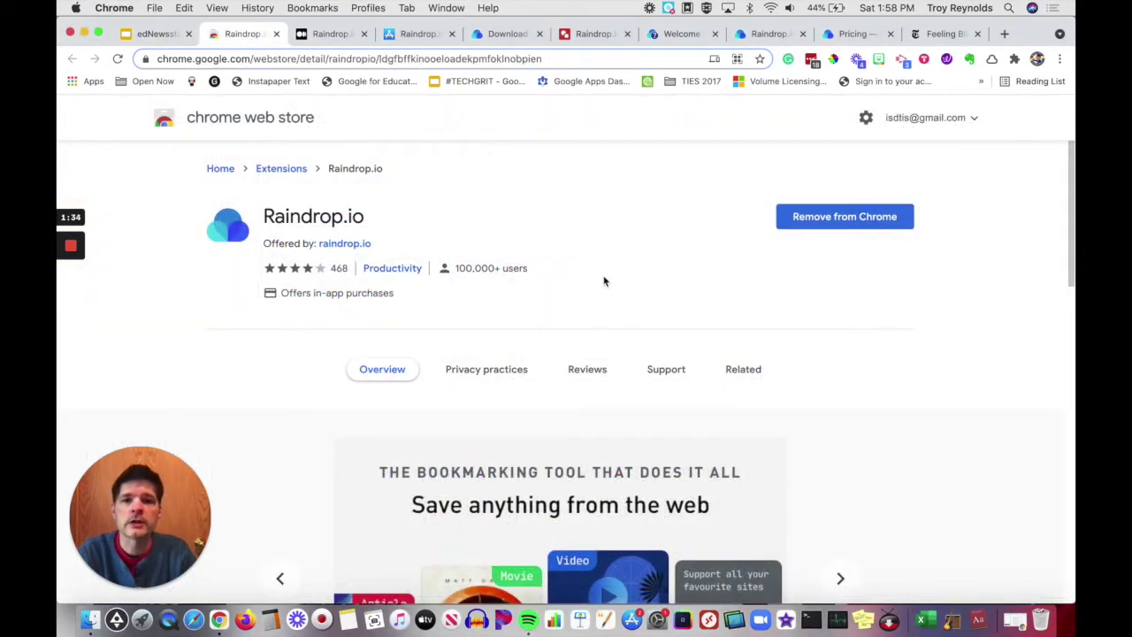
scroll(604, 281, down, 3)
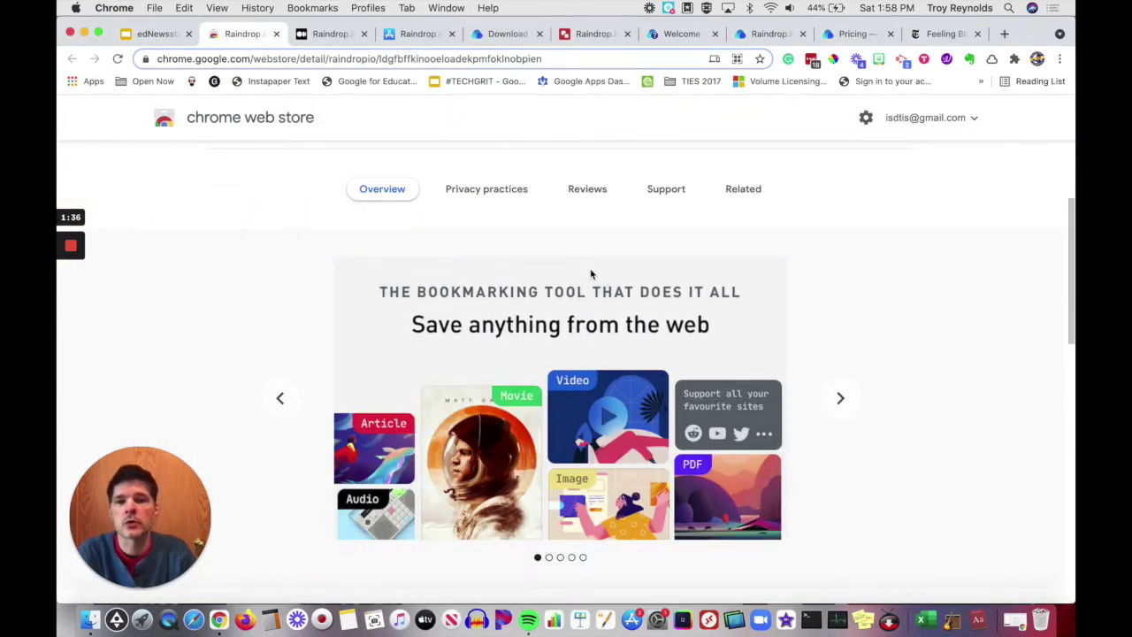
scroll(591, 275, down, 4)
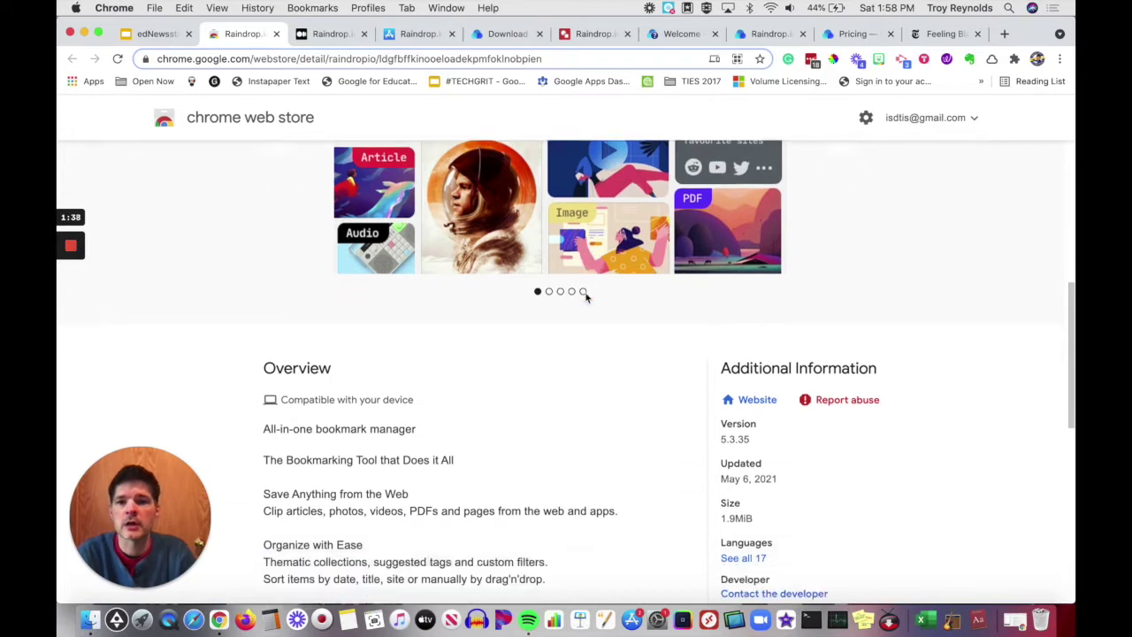
scroll(585, 297, down, 3)
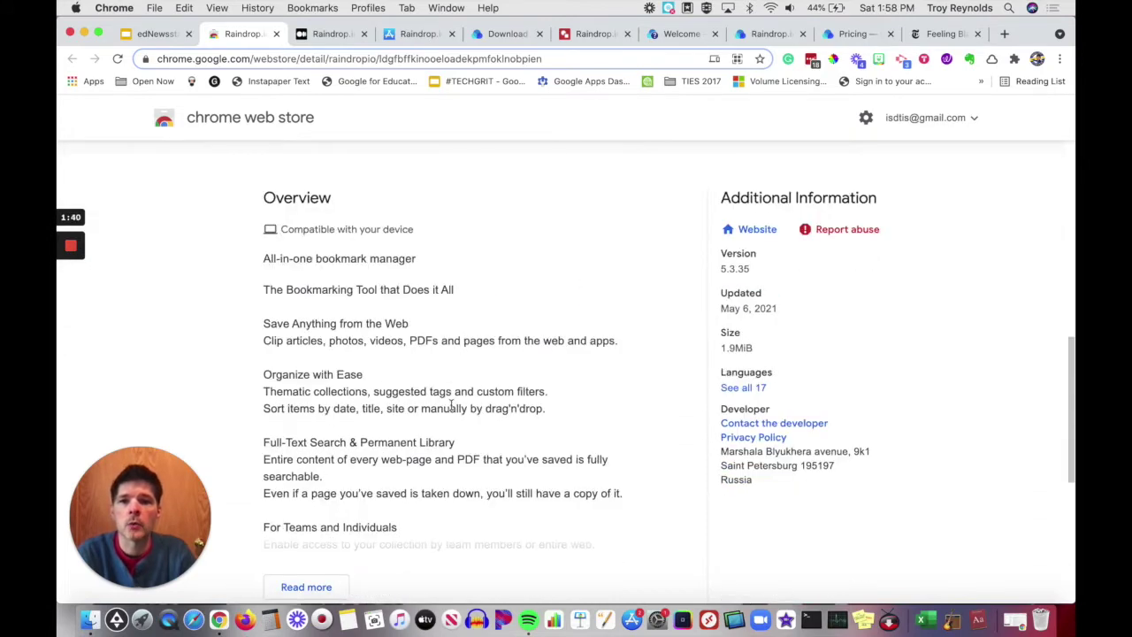
scroll(451, 404, down, 1)
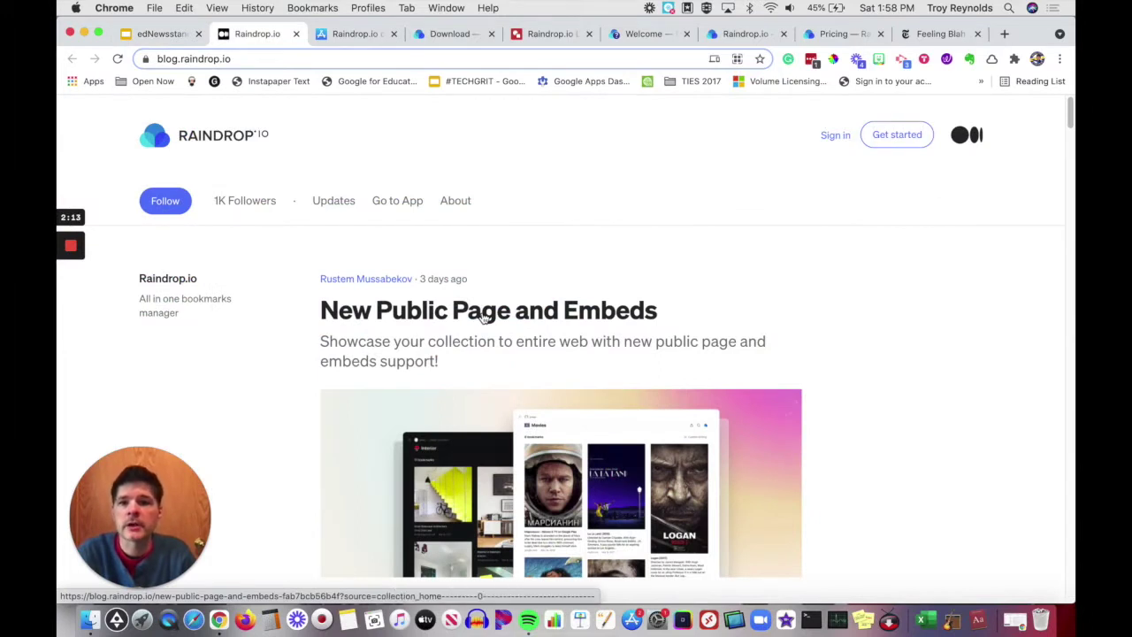
Read the "New Public Page and Embeds" post on the Raindrop.io blog.
scroll(483, 319, down, 1)
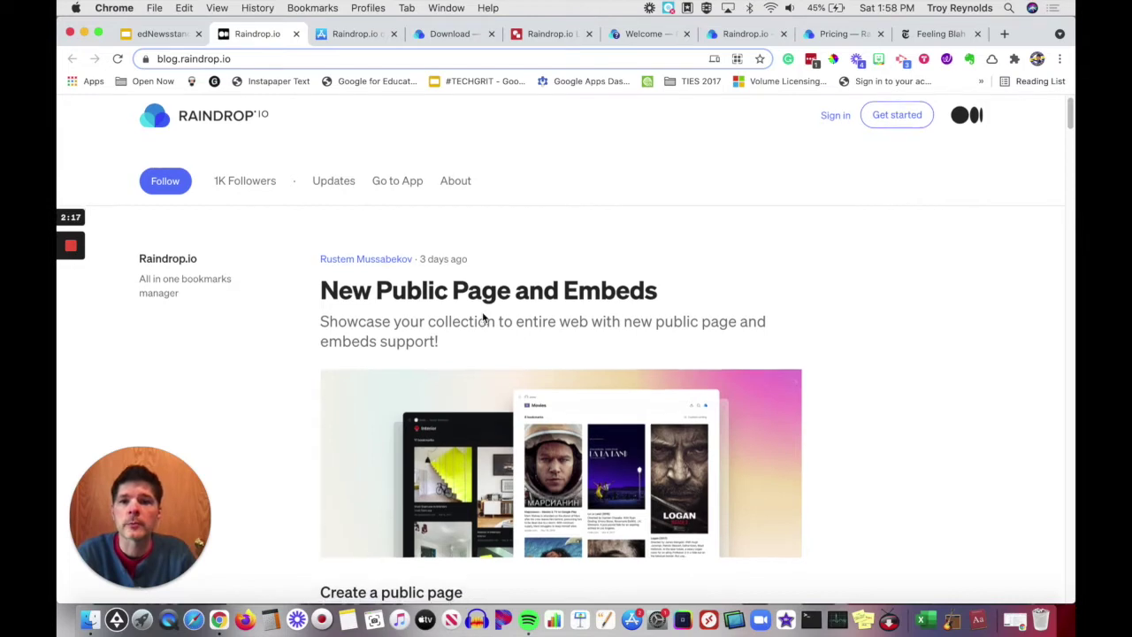
scroll(484, 318, down, 1)
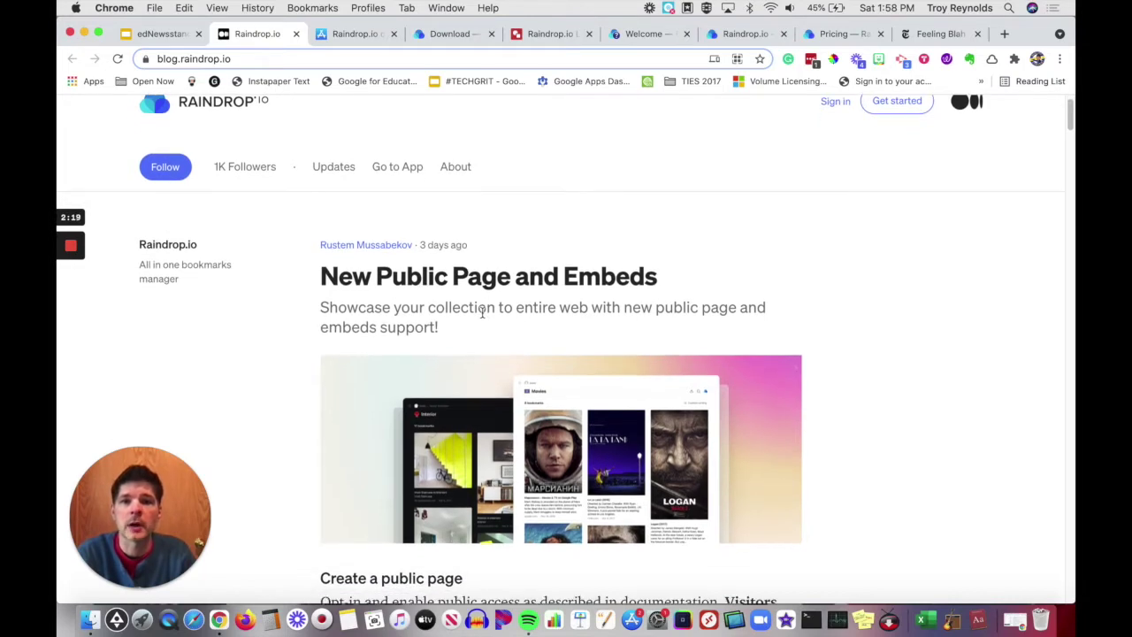
scroll(491, 321, down, 1)
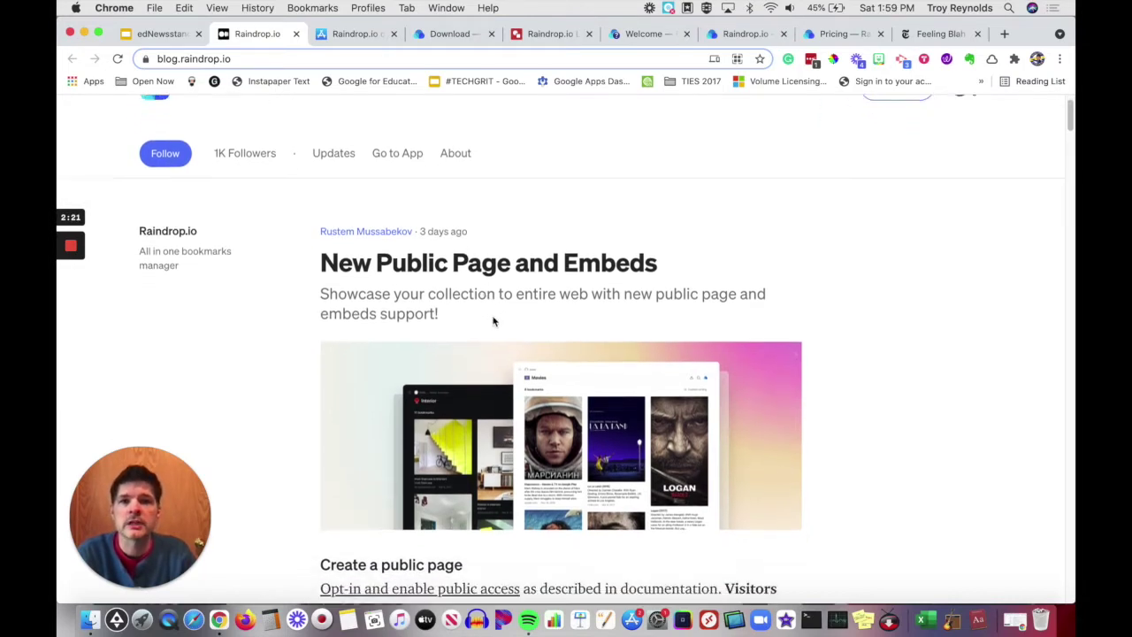
scroll(494, 321, down, 4)
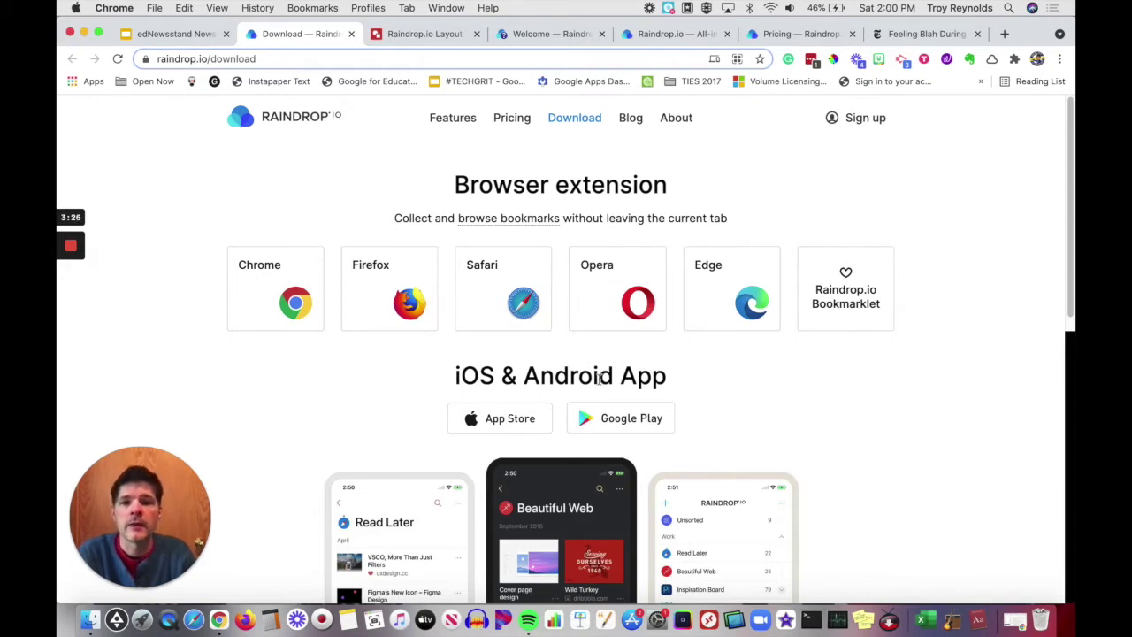
Examine Raindrop.io's browser extension and app downloads, and the getting-started steps on the help site's Welcome page.
scroll(600, 387, down, 1)
scroll(600, 387, down, 10)
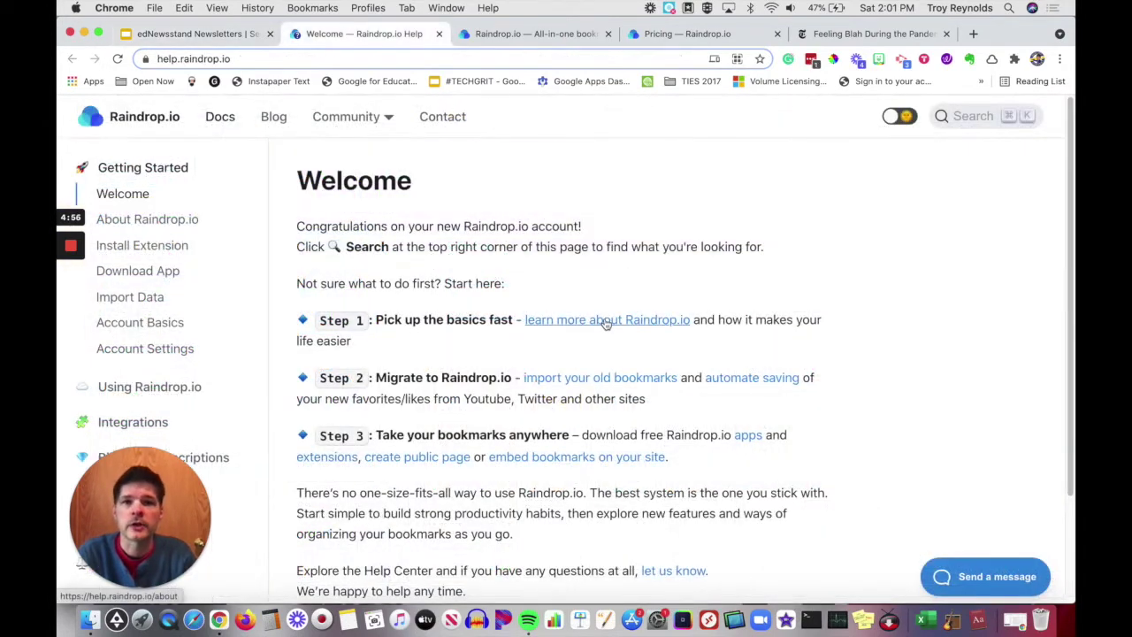
scroll(560, 329, down, 2)
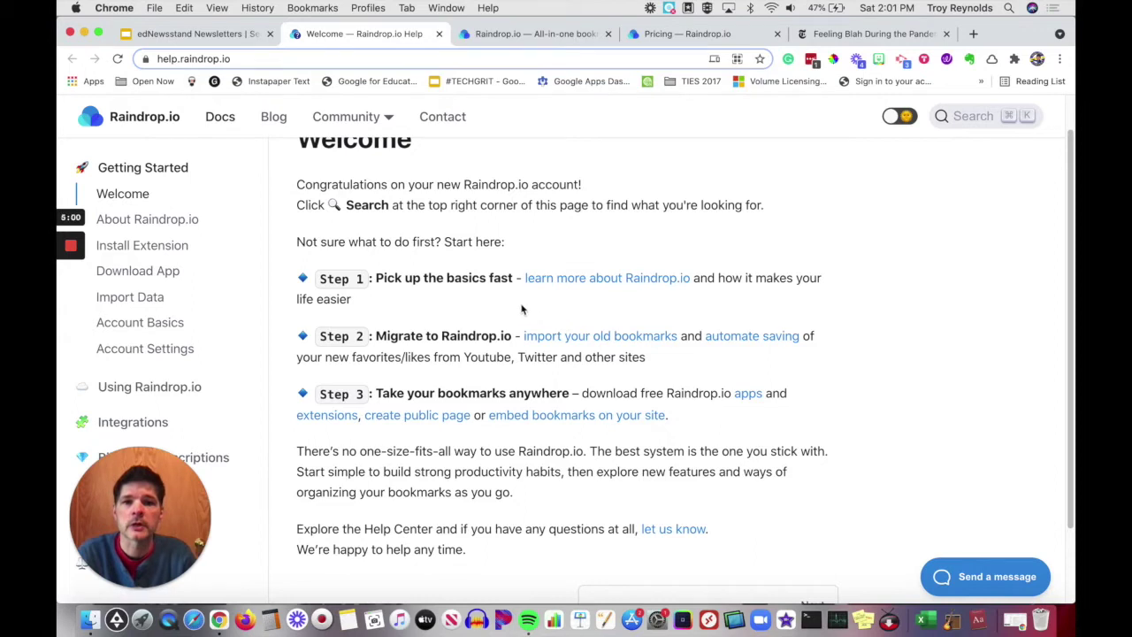
scroll(513, 307, down, 1)
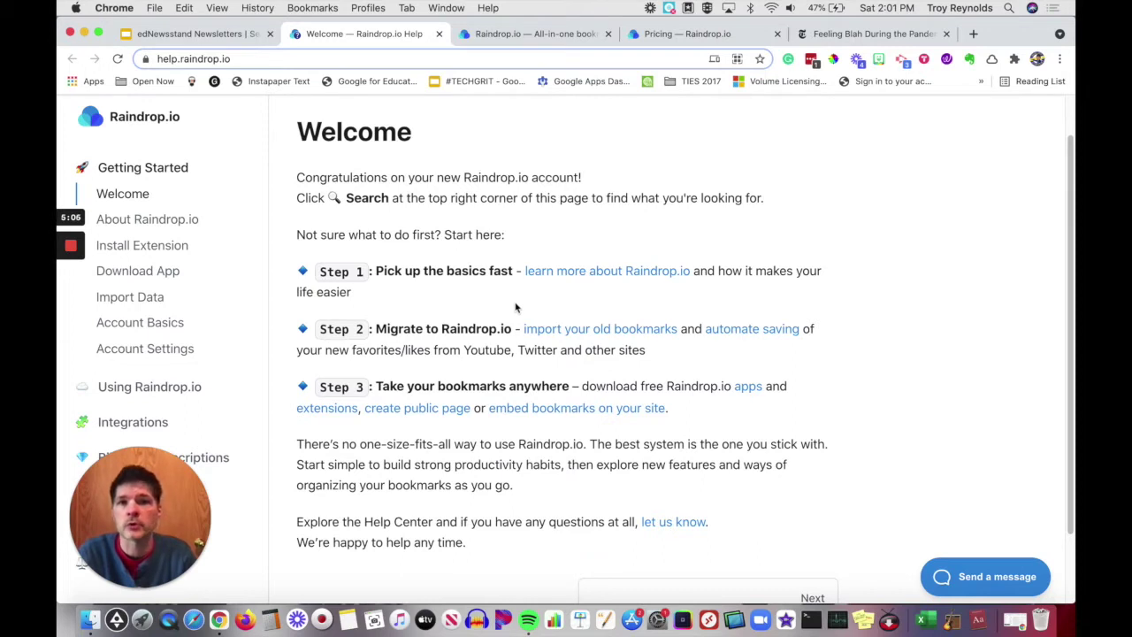
scroll(517, 307, down, 2)
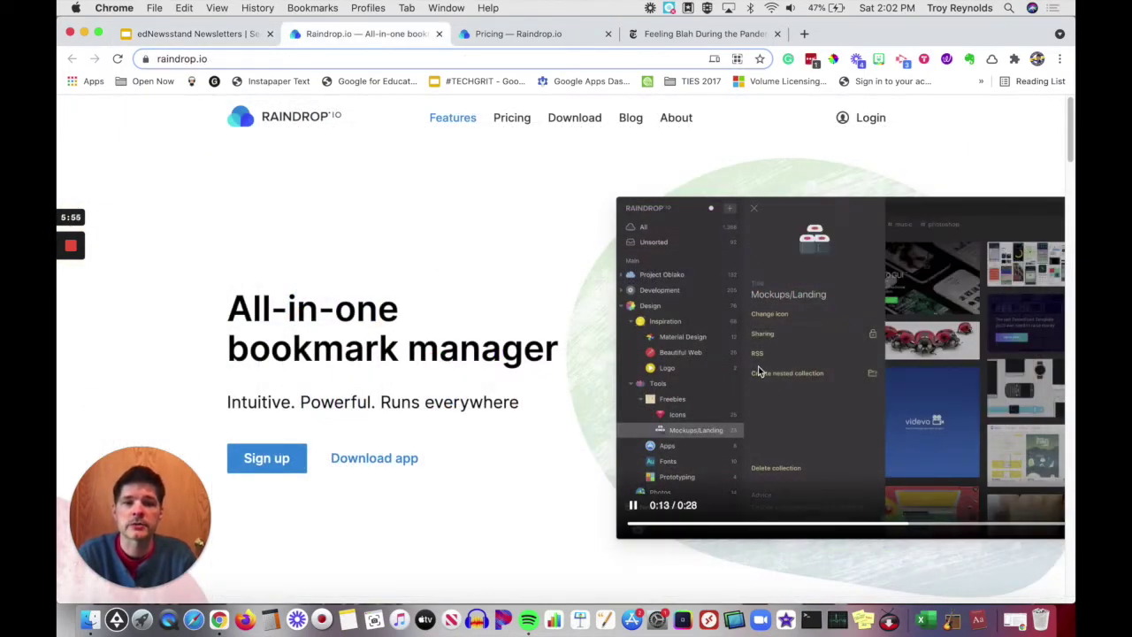
Look through the Raindrop.io features page, including the sections on organizing bookmarks and multiple views.
scroll(760, 372, down, 3)
scroll(759, 372, down, 10)
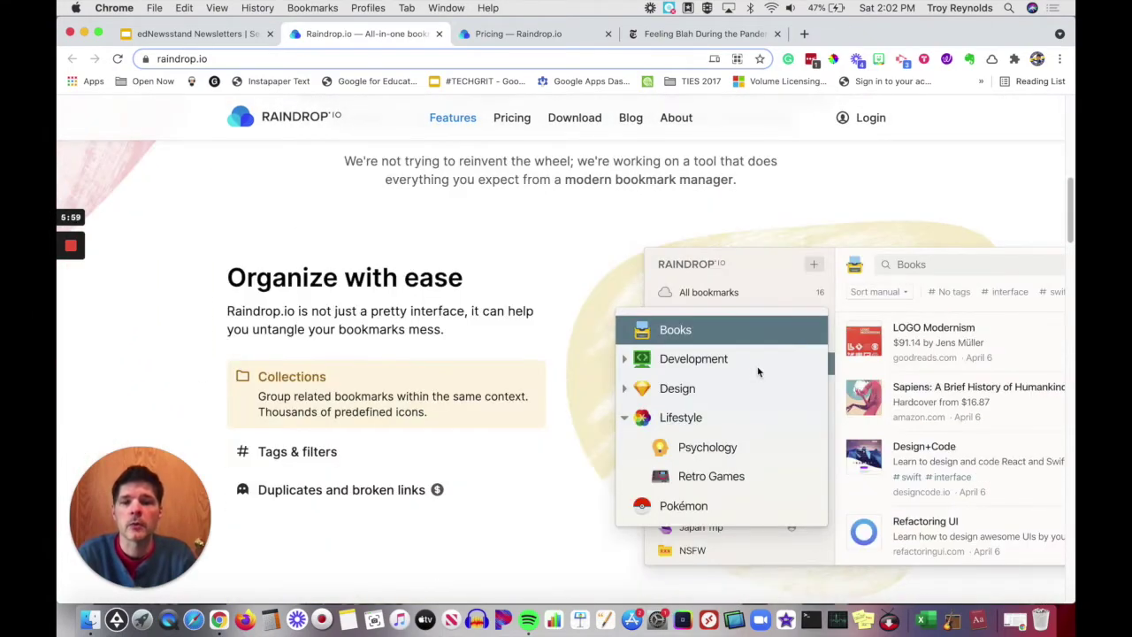
scroll(759, 372, down, 6)
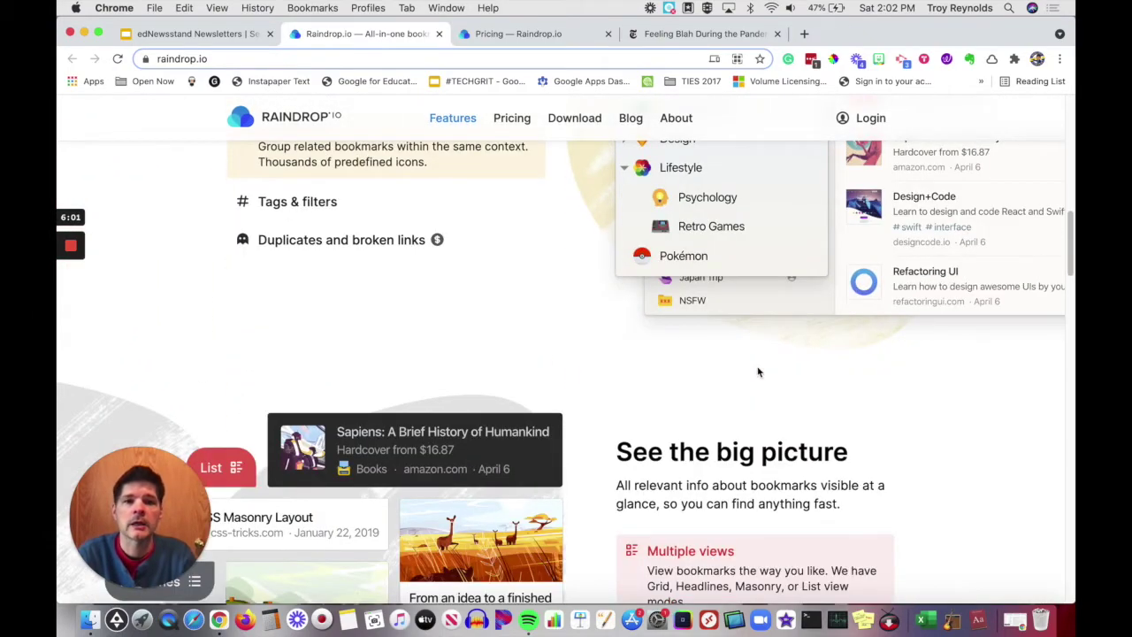
scroll(759, 372, down, 4)
scroll(759, 372, down, 7)
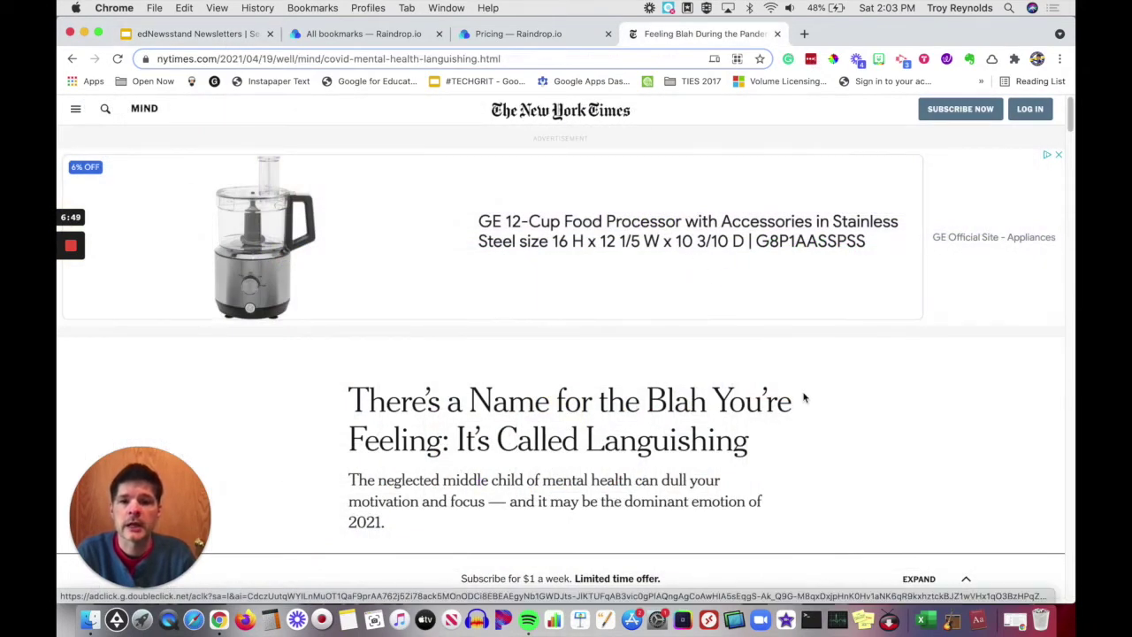
On the New York Times languishing article, set the Raindrop.io extension's appearance to Clipper and return to the new bookmark form.
scroll(805, 397, down, 4)
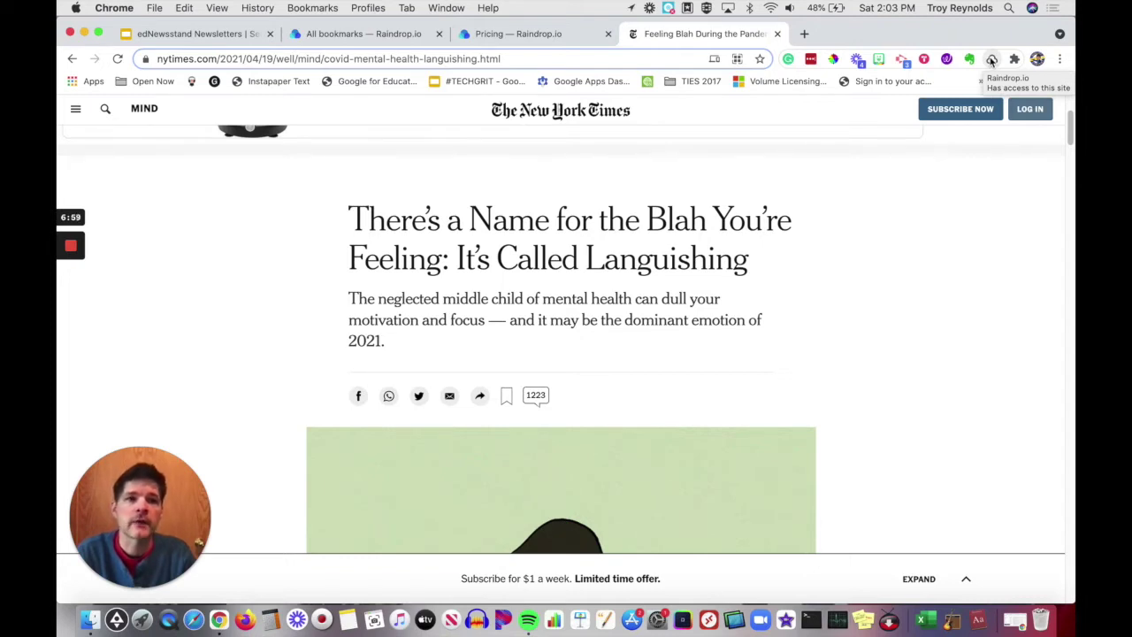
click(991, 59)
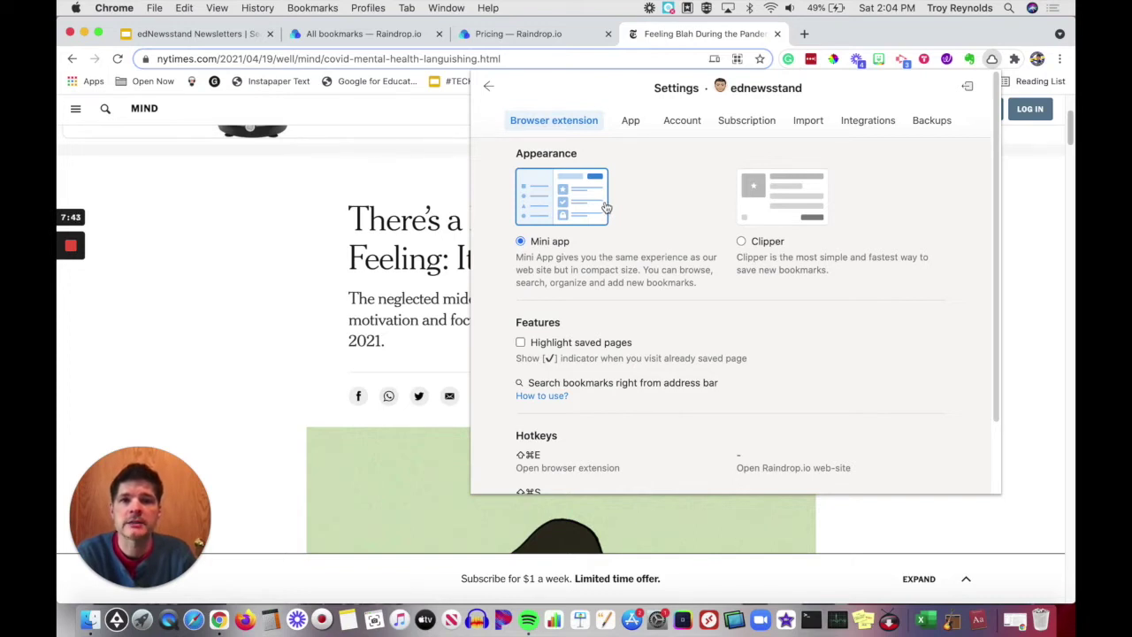
click(741, 244)
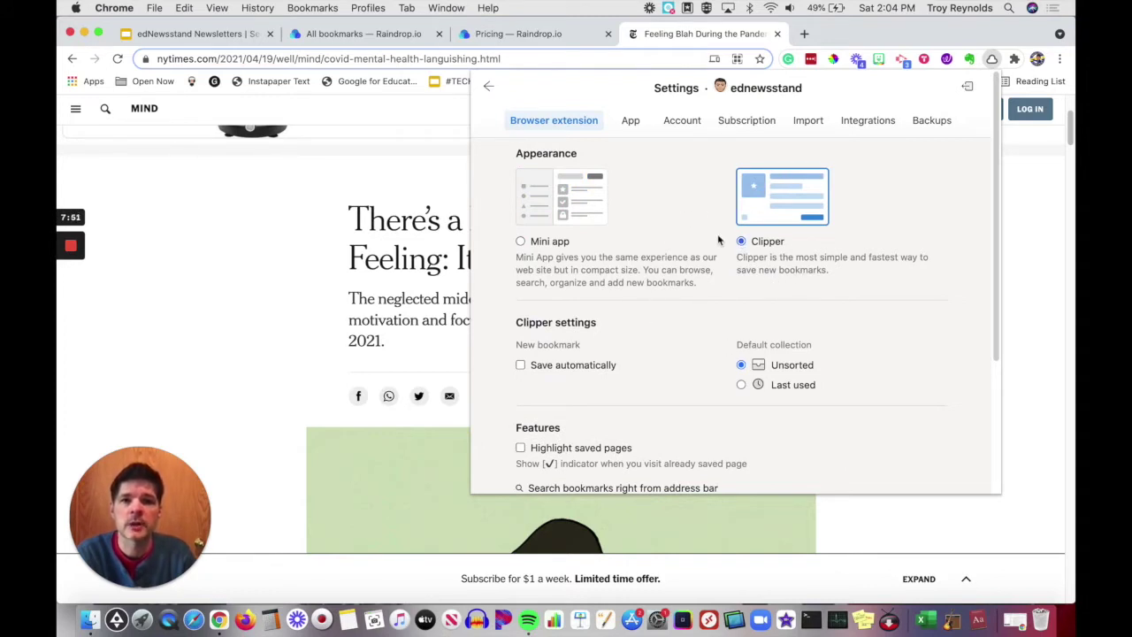
click(489, 86)
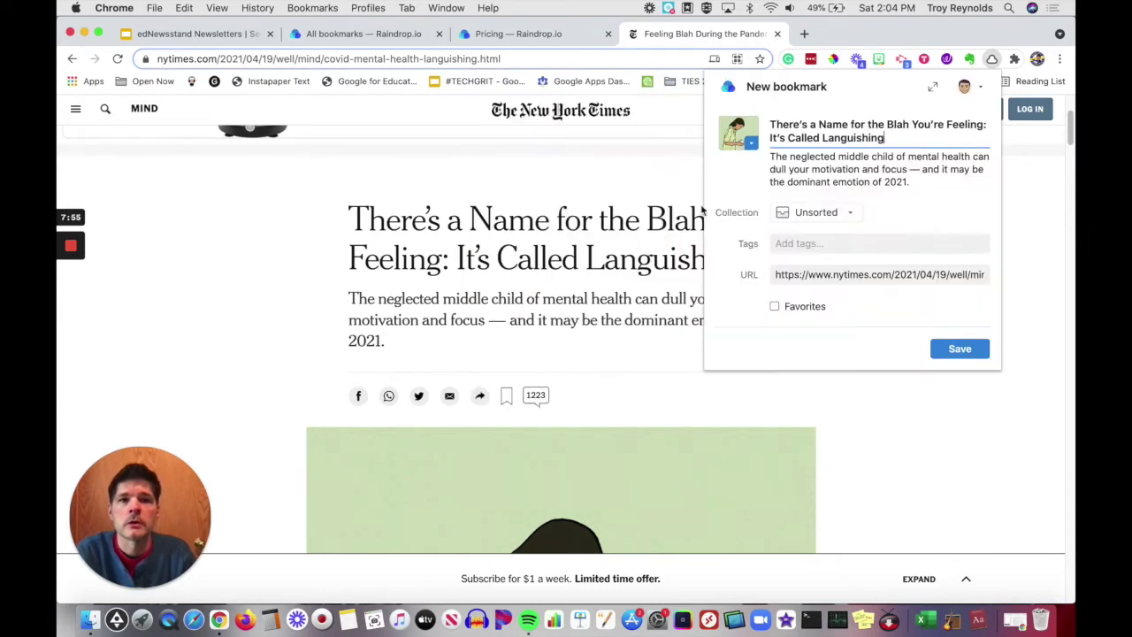
Create a collection named New York Times for the new bookmark and assign the bookmark to it.
click(833, 214)
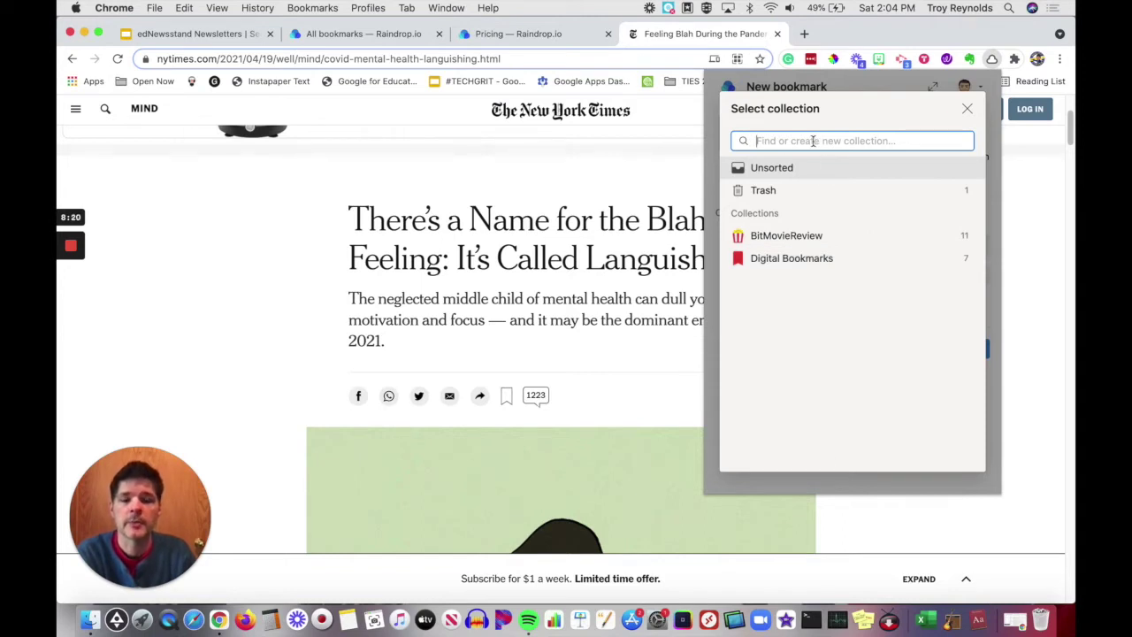
text(New Yo)
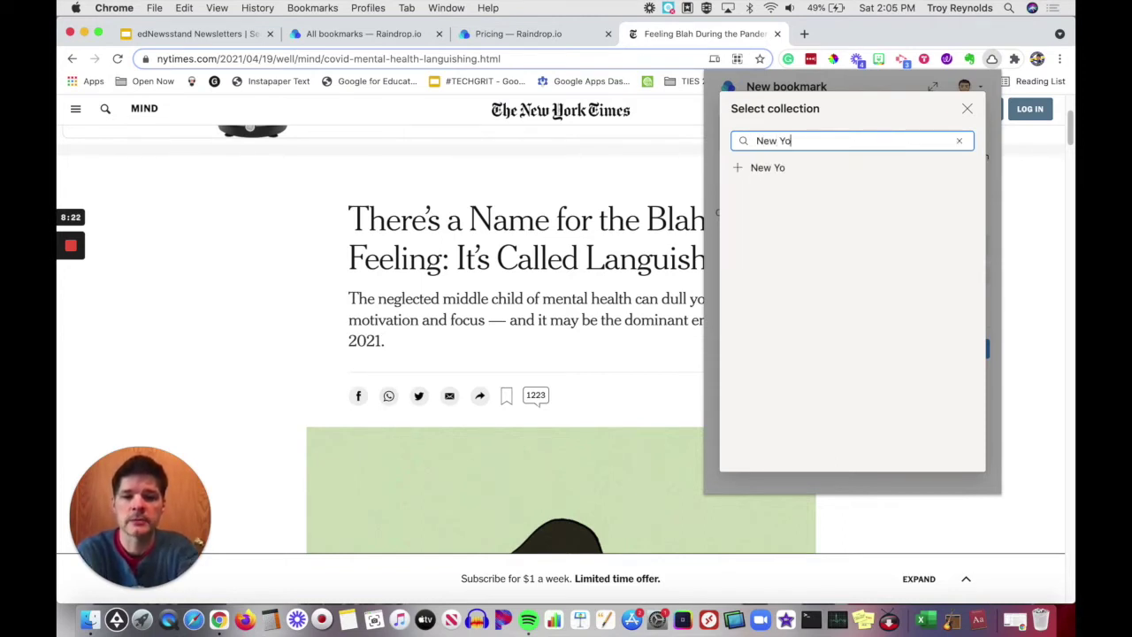
text(rk Times)
click(736, 169)
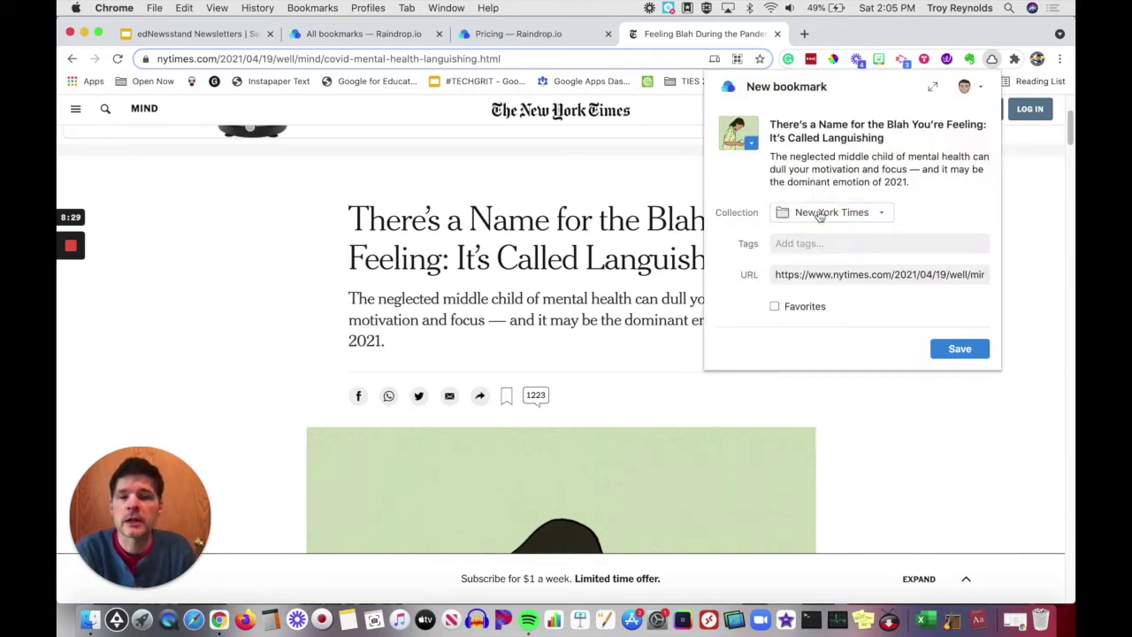
Tag the bookmark languishing, article, news and mentalhealth, mark it as a favorite, and save it.
click(800, 244)
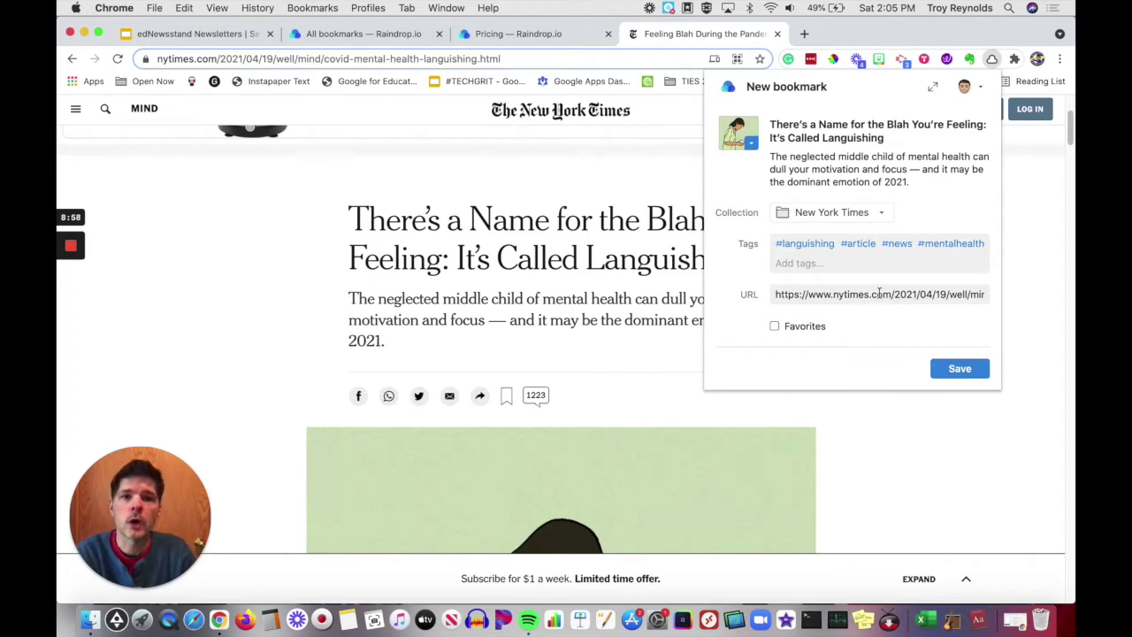
click(775, 326)
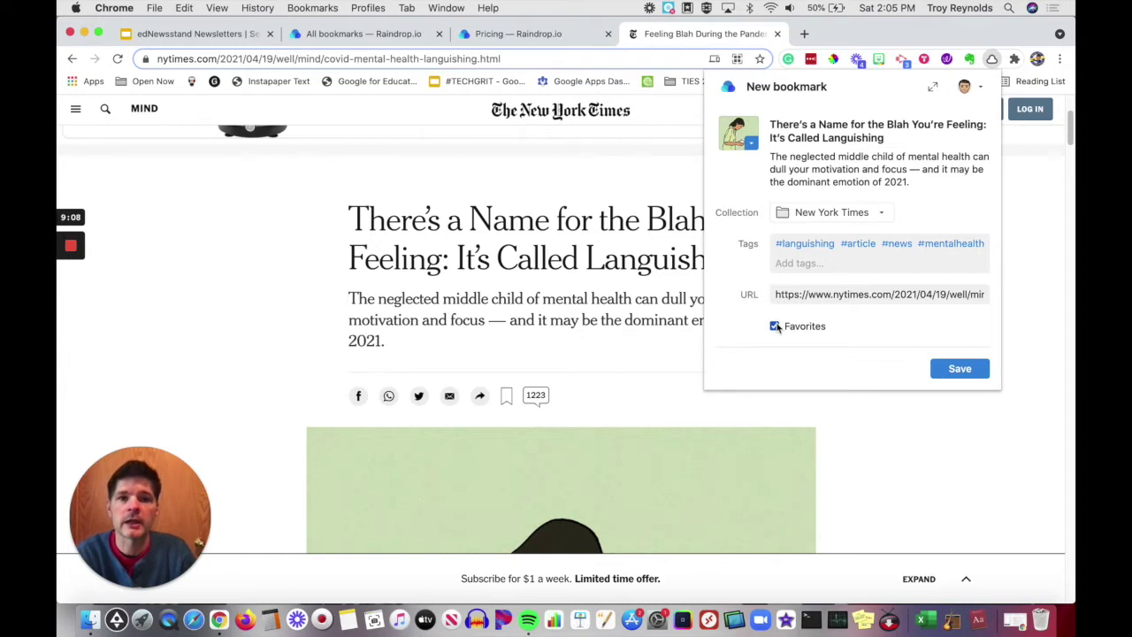
click(964, 370)
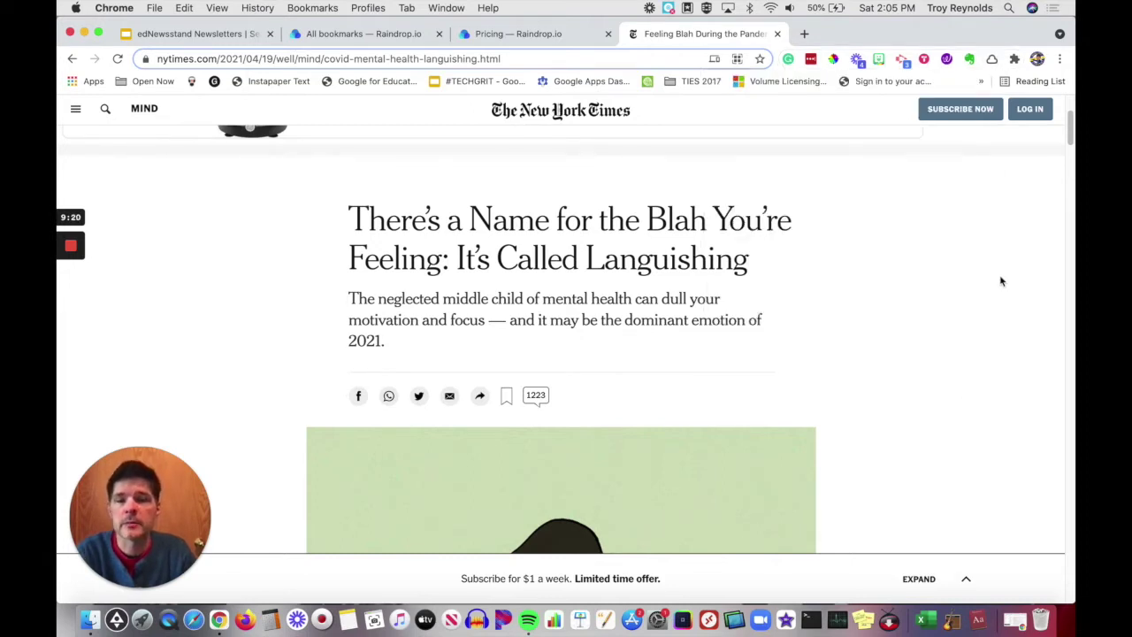
Open the saved article's bookmark details in the extension and examine the New York Times collection's view options.
click(992, 59)
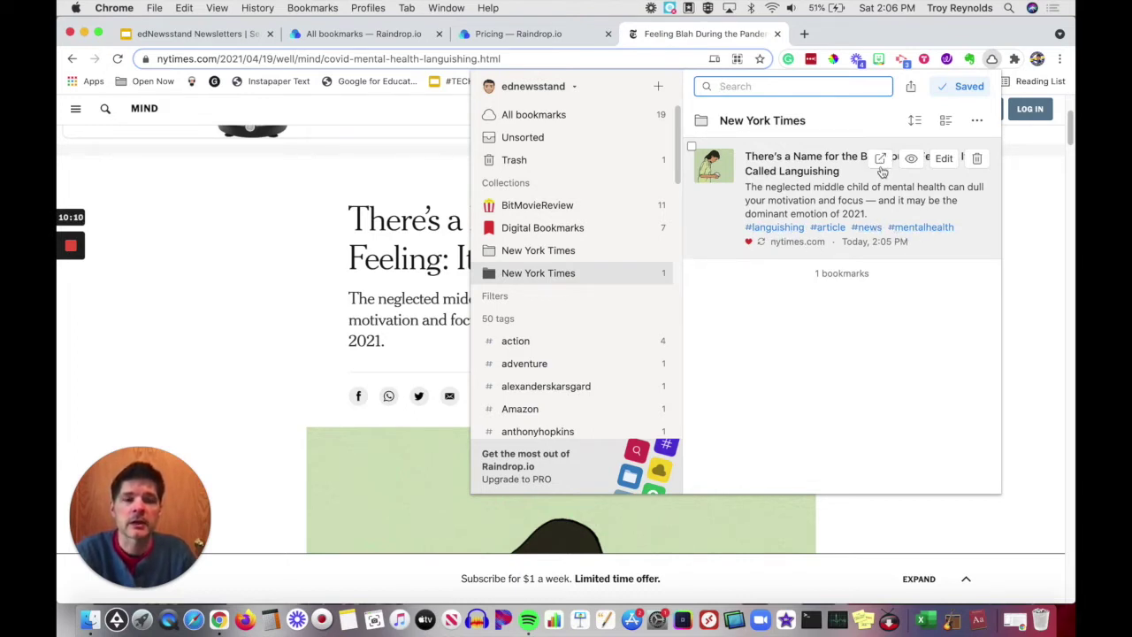
click(944, 163)
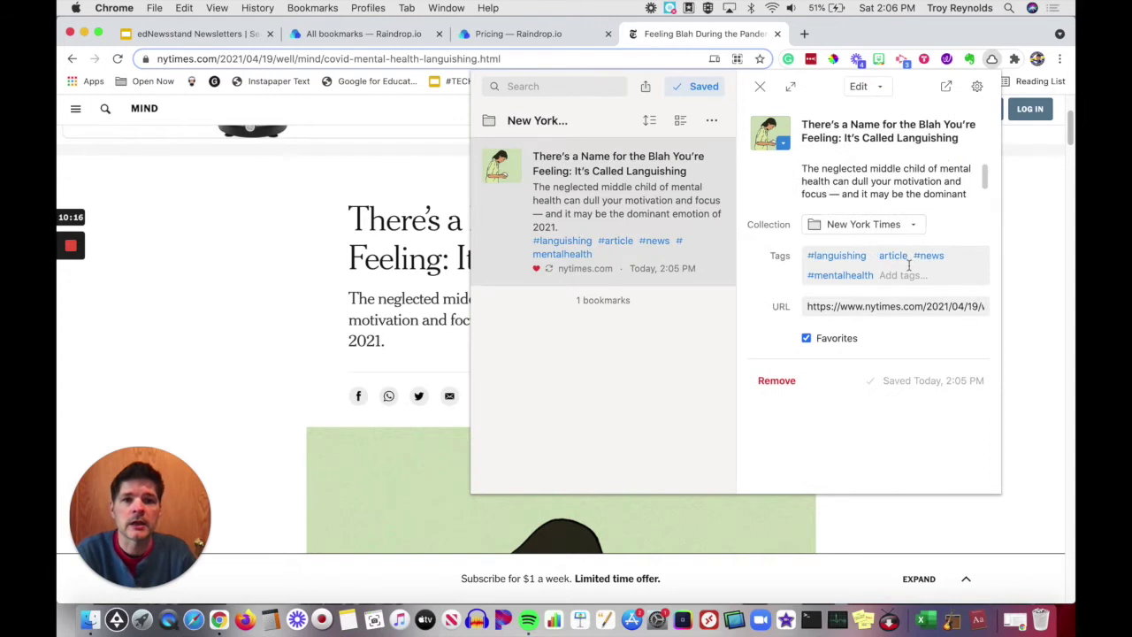
mouse_move(605, 225)
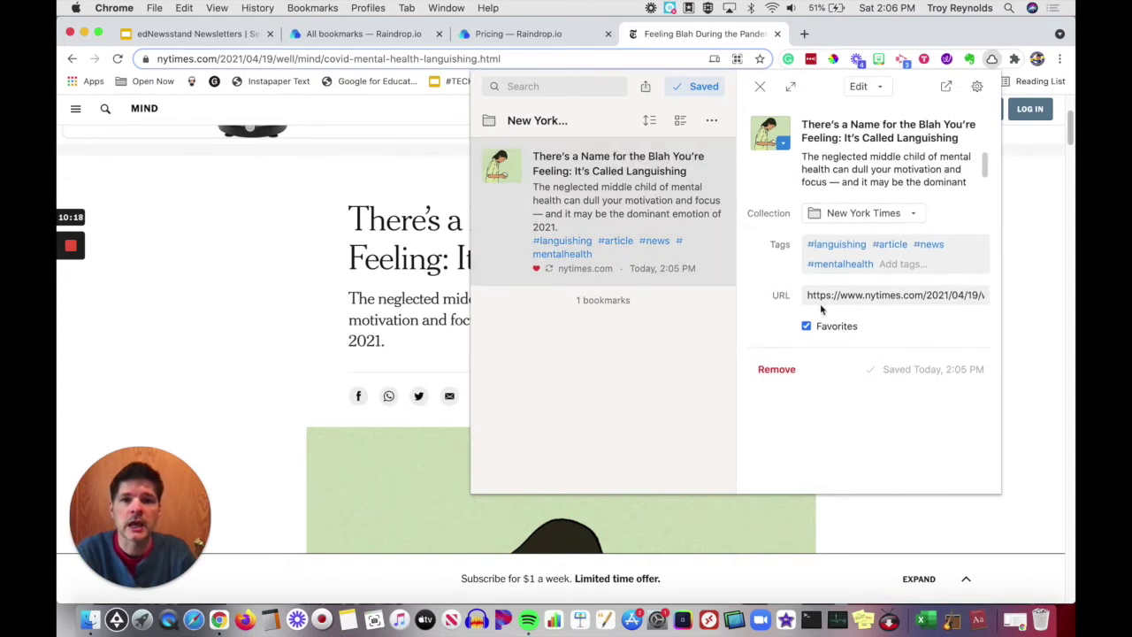
mouse_move(655, 121)
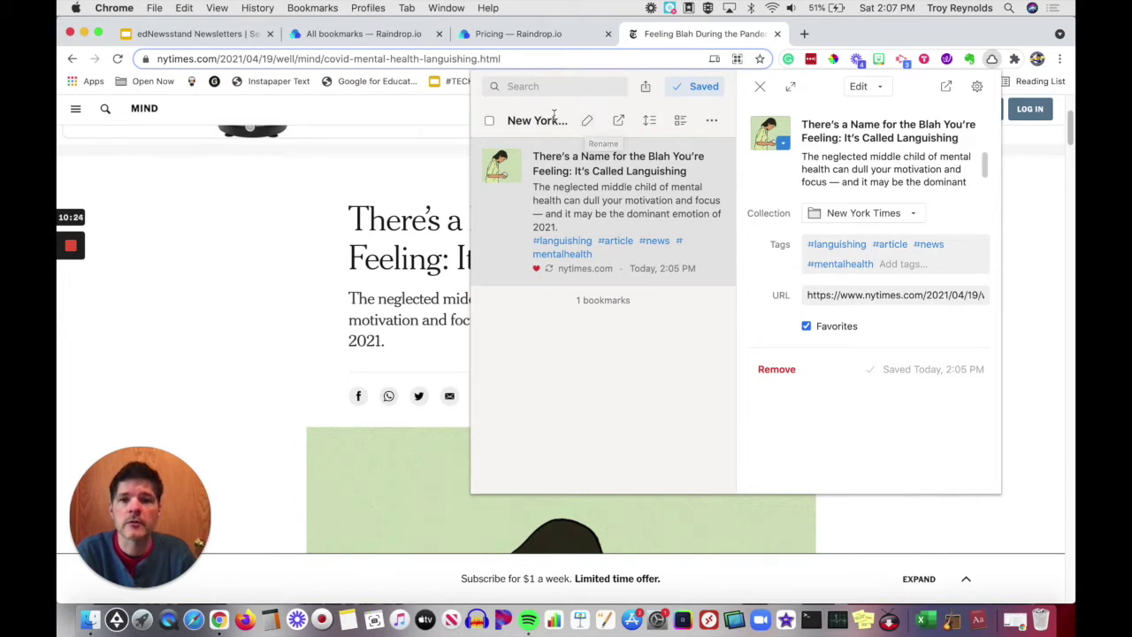
click(679, 120)
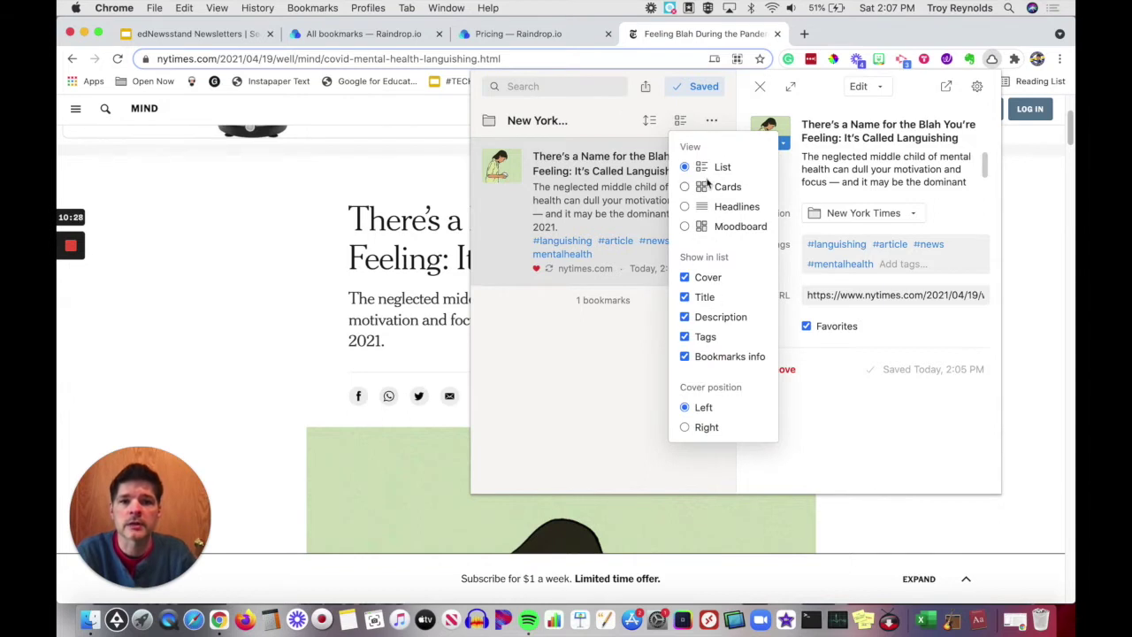
click(992, 59)
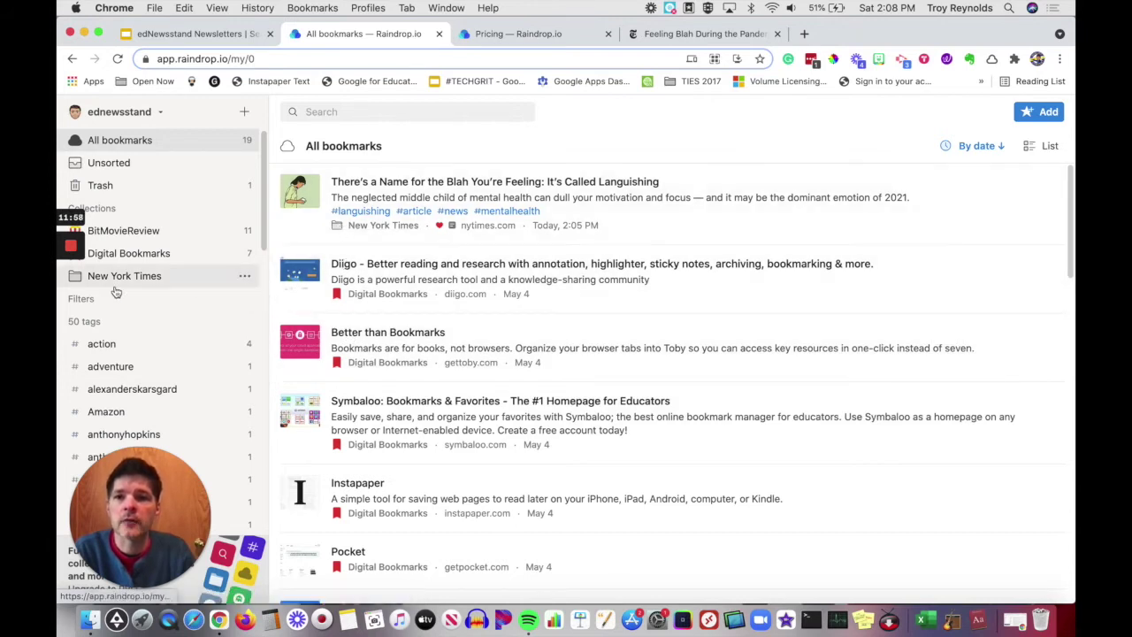
Search the collection icons for "news" and give the New York Times collection the newspaper icon with a blue header.
click(252, 278)
click(293, 395)
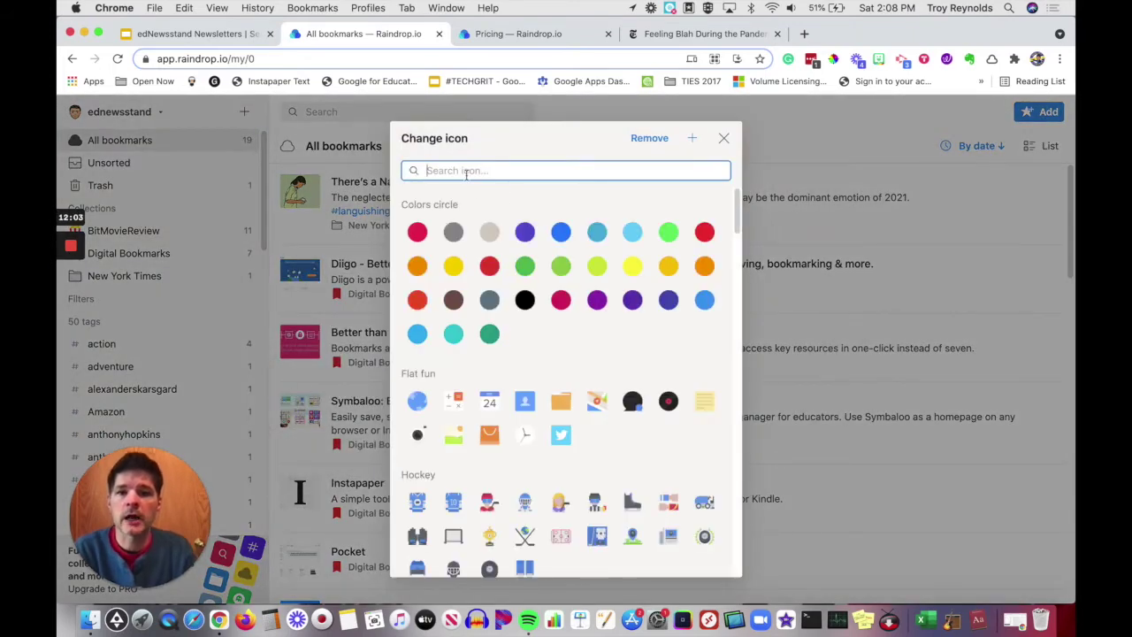
text(news)
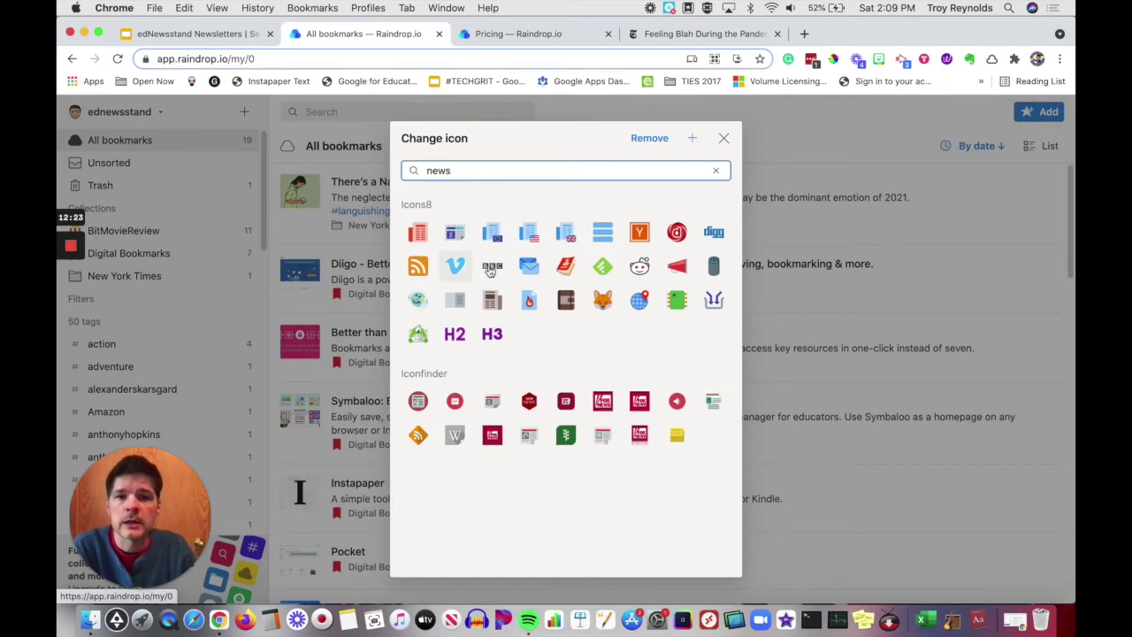
click(455, 233)
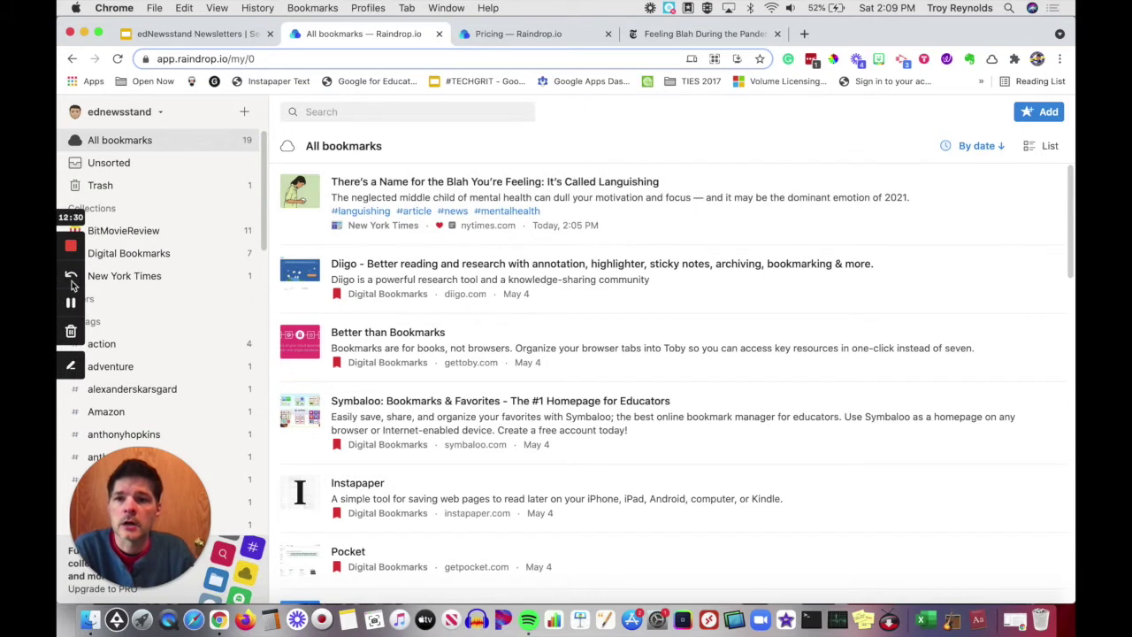
Open the Digital Bookmarks collection, show it in List view, and look through its bookmarks.
mouse_move(81, 281)
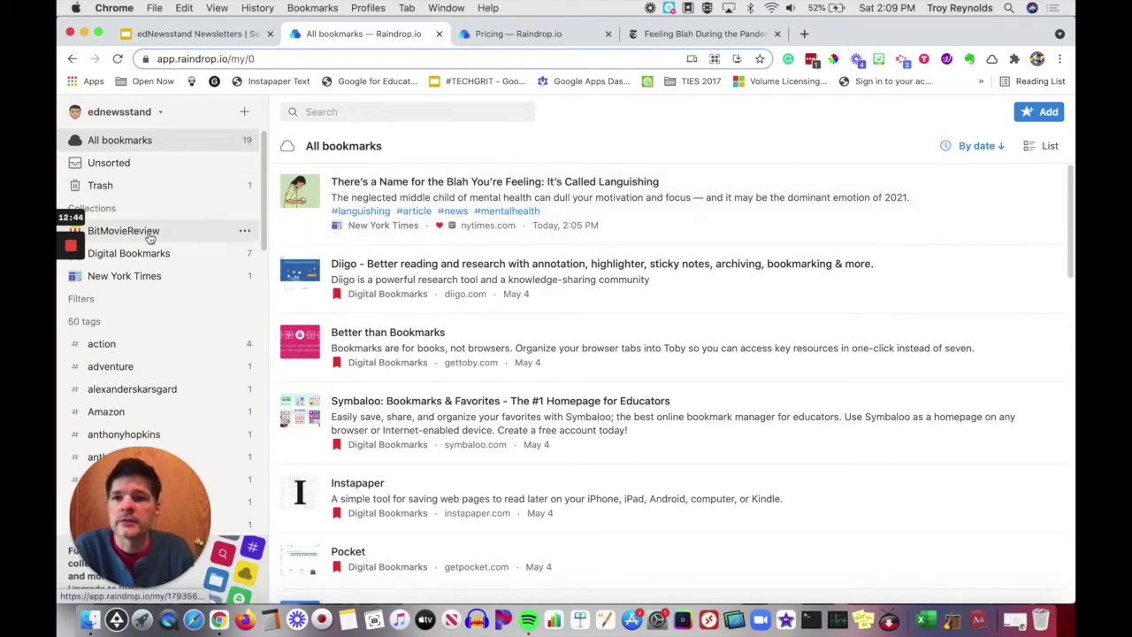
click(170, 254)
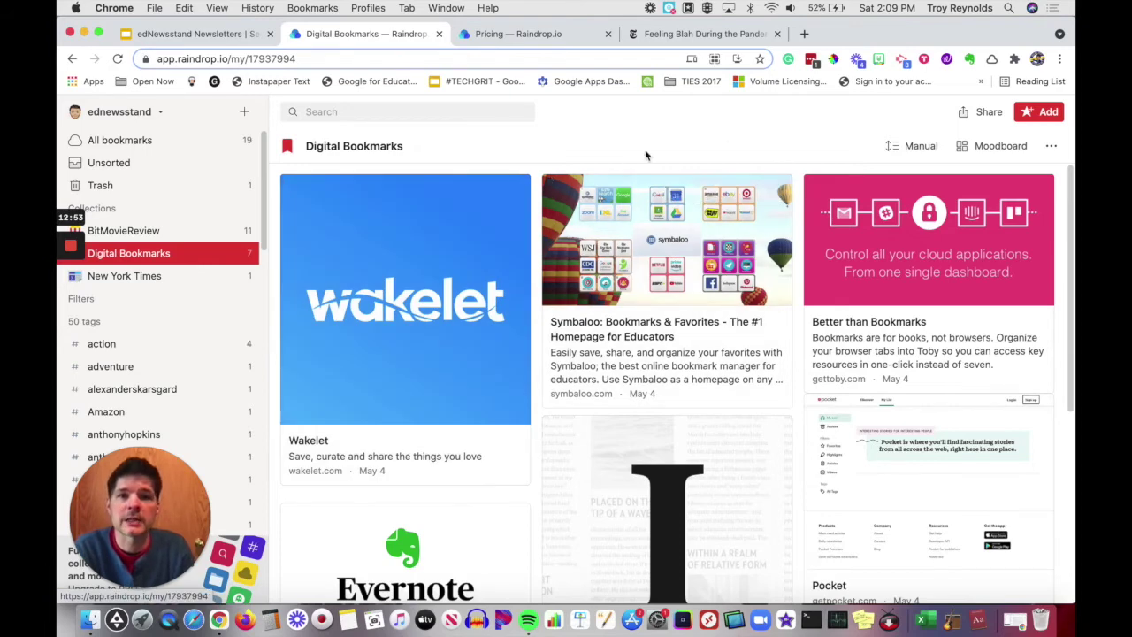
click(989, 147)
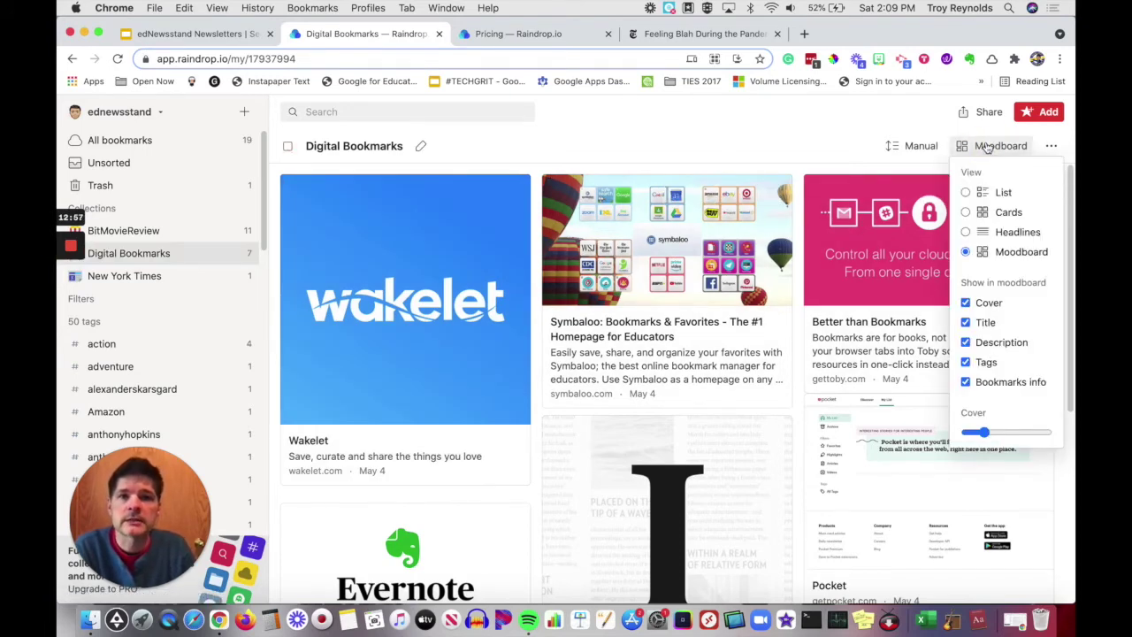
click(996, 194)
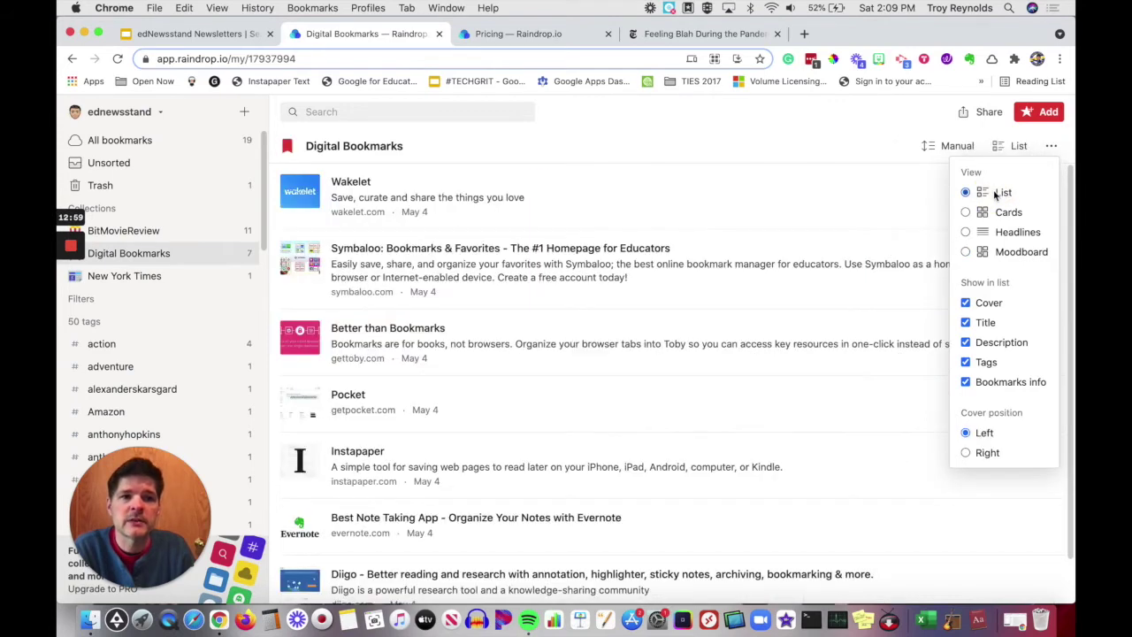
scroll(711, 268, down, 1)
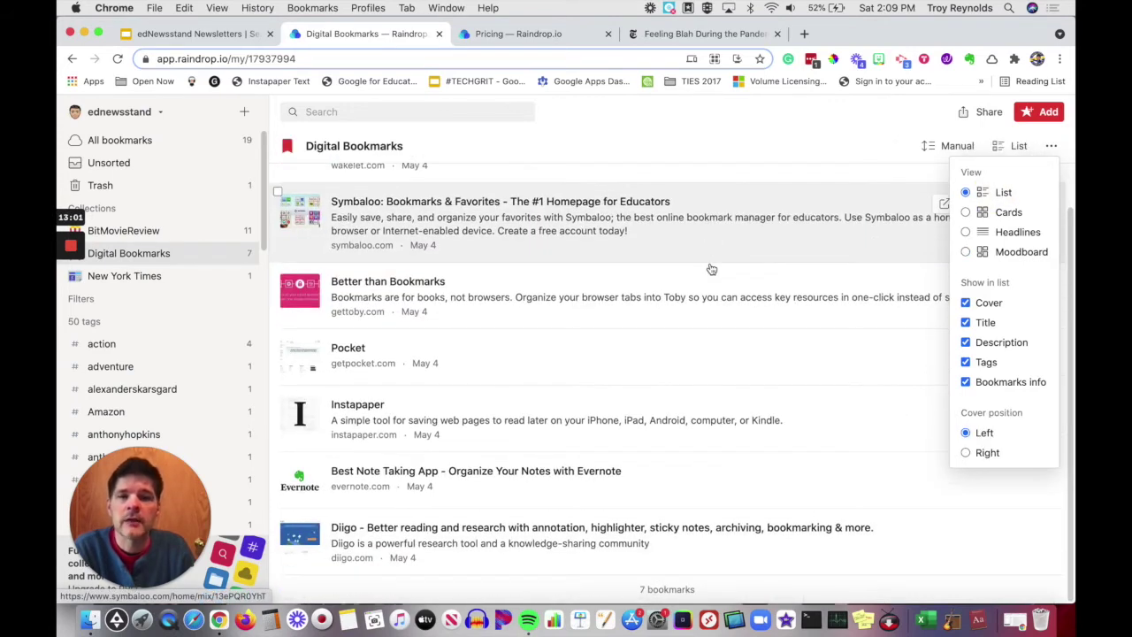
scroll(711, 268, up, 1)
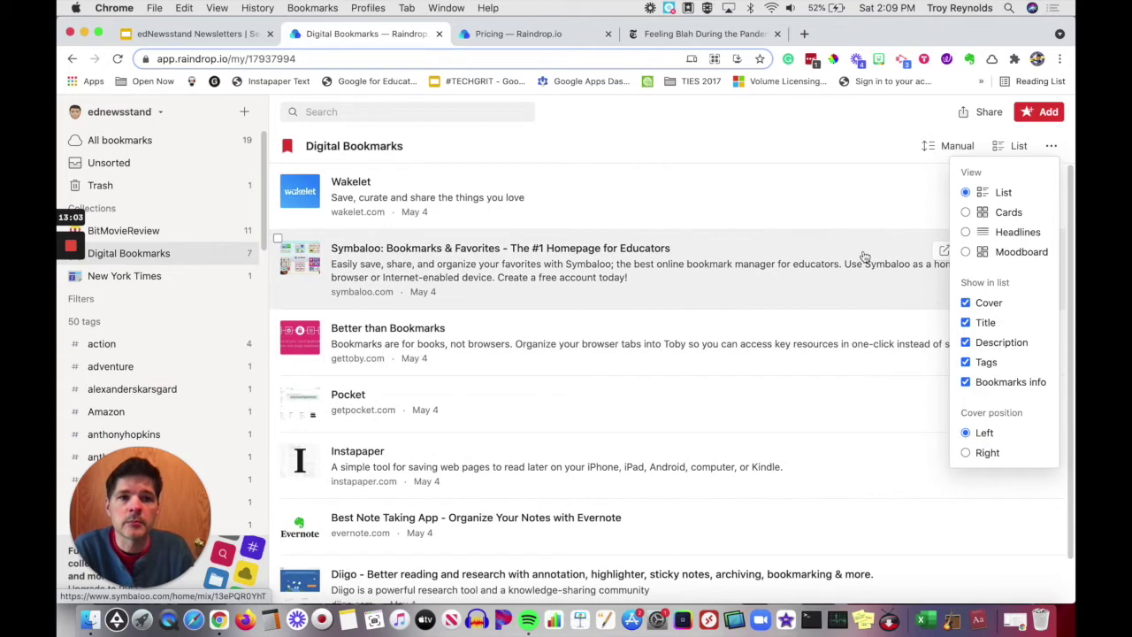
Show the Digital Bookmarks collection in Cards view and look through the cards.
click(973, 213)
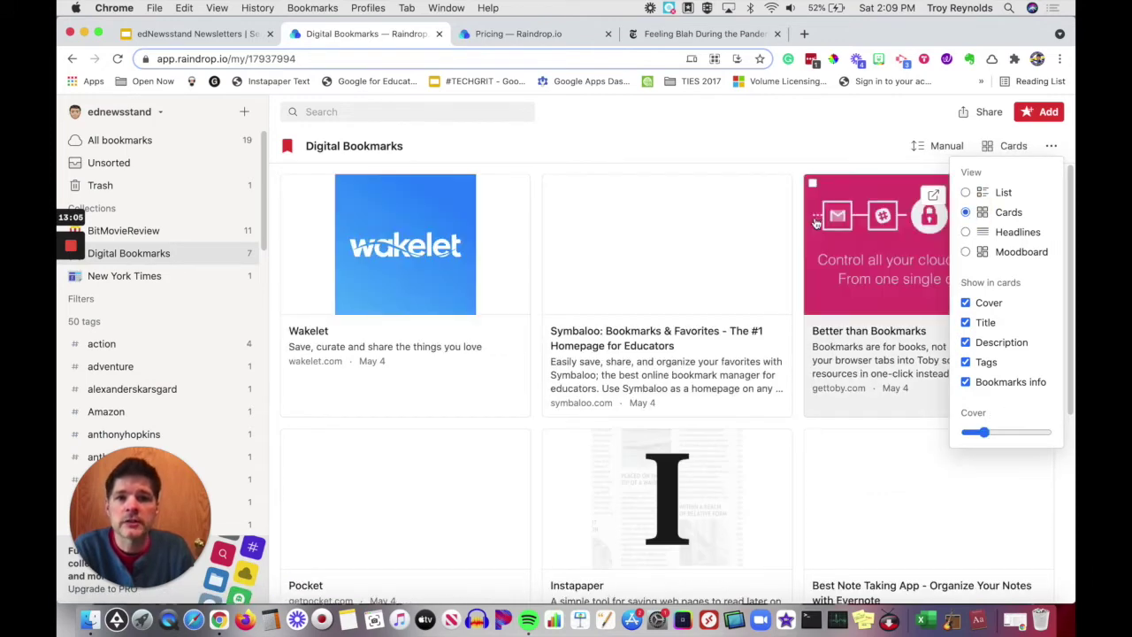
scroll(776, 320, down, 3)
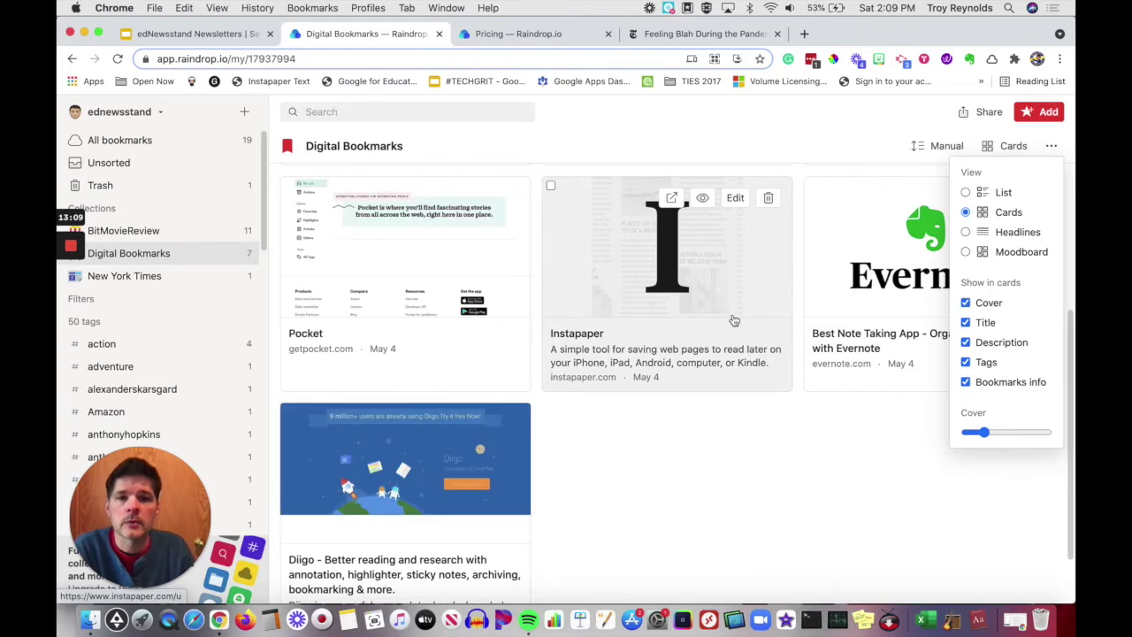
scroll(713, 278, up, 3)
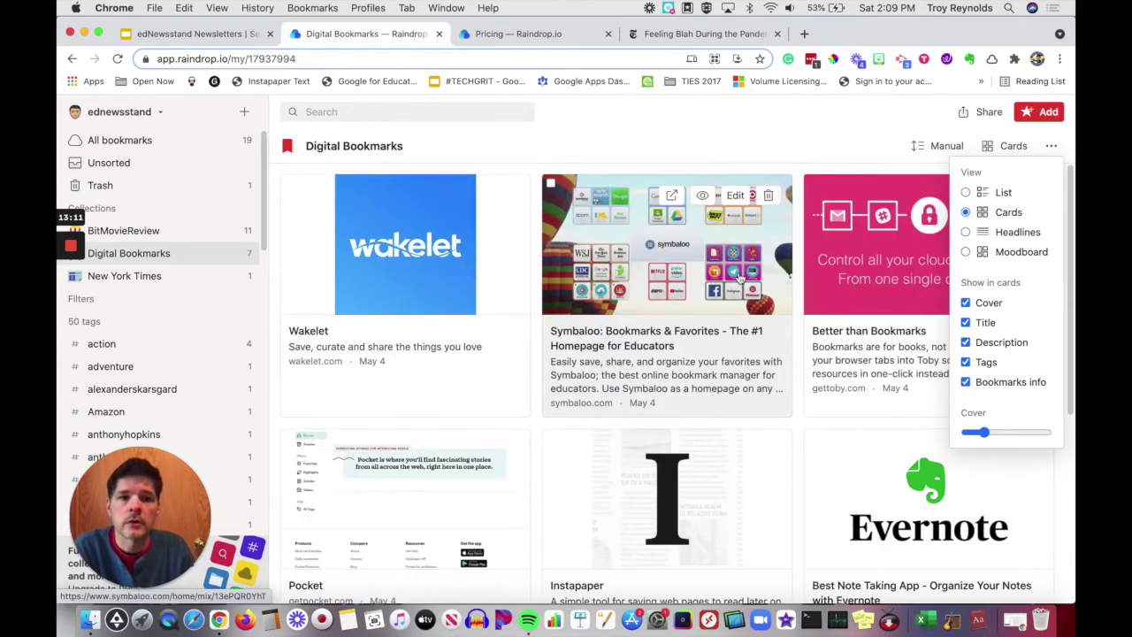
Try the Headlines view on the Digital Bookmarks collection, then set it to Moodboard and look through the tiles.
click(982, 232)
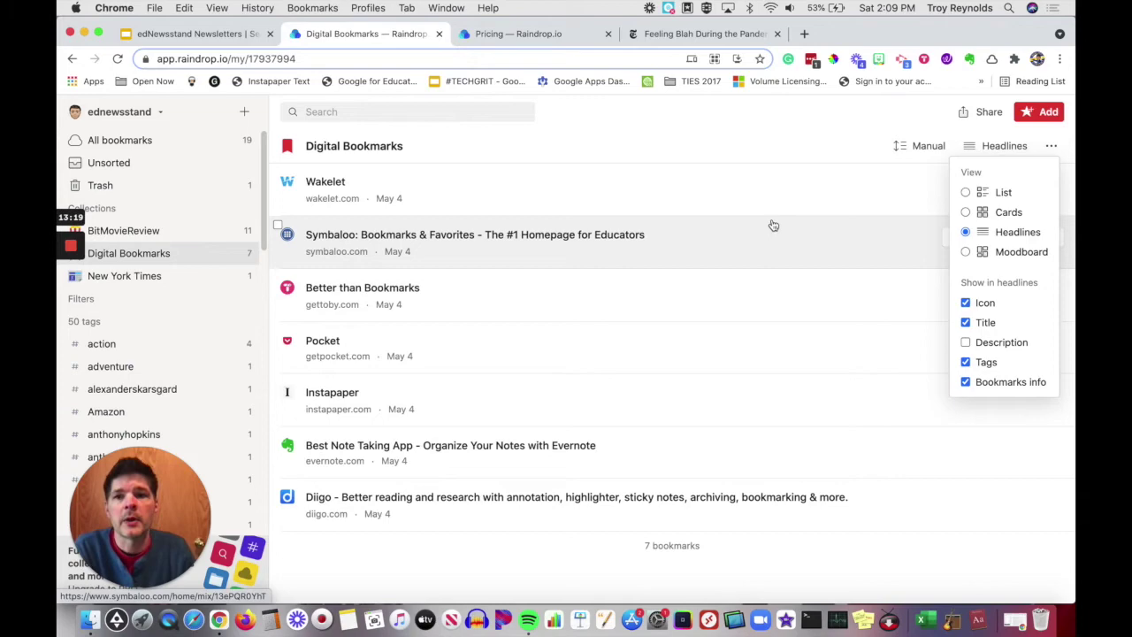
click(966, 252)
click(842, 112)
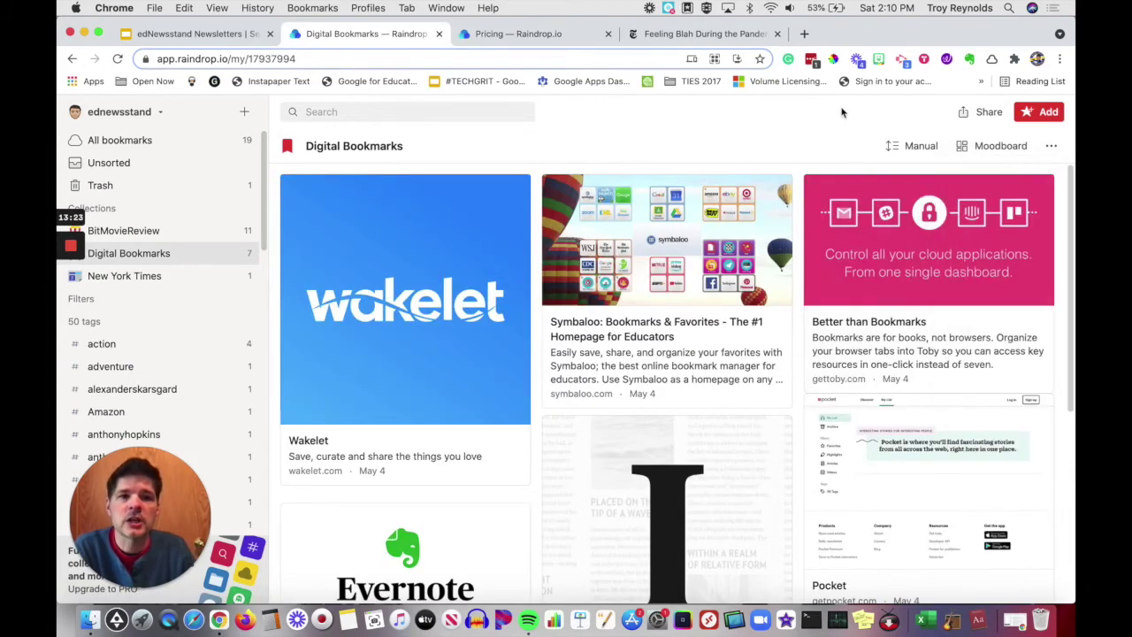
scroll(834, 351, down, 5)
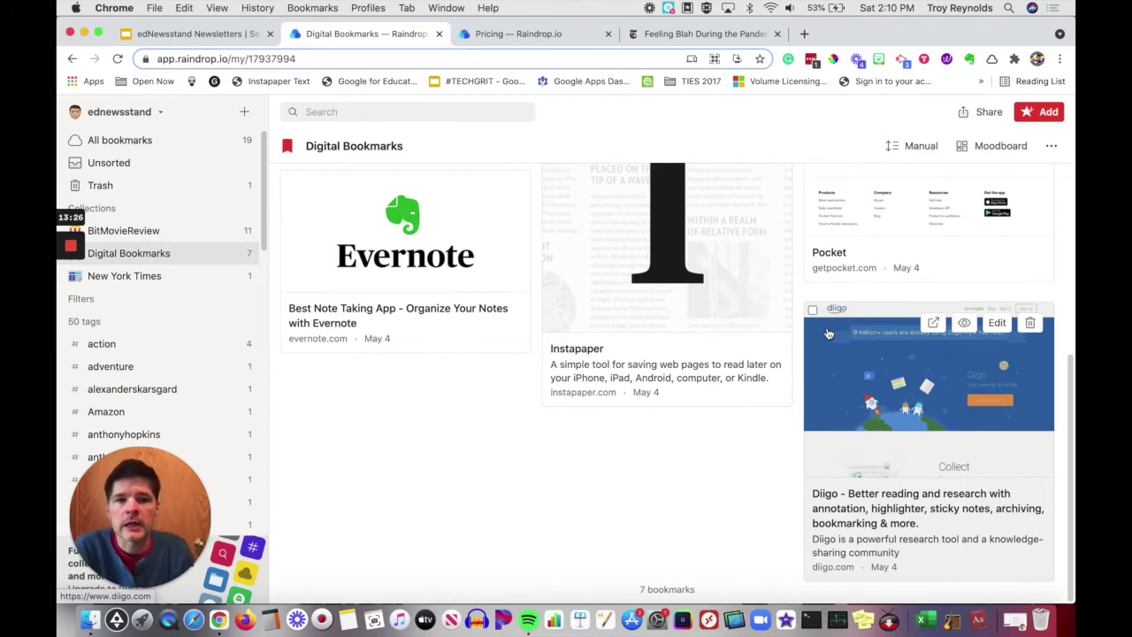
scroll(829, 334, up, 3)
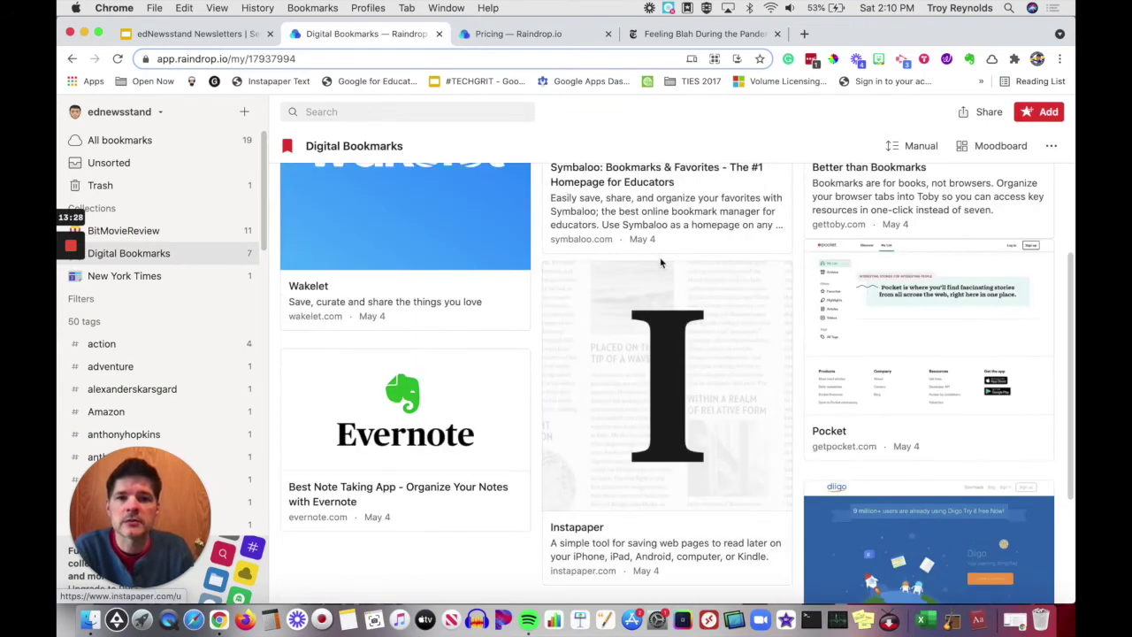
scroll(557, 301, up, 2)
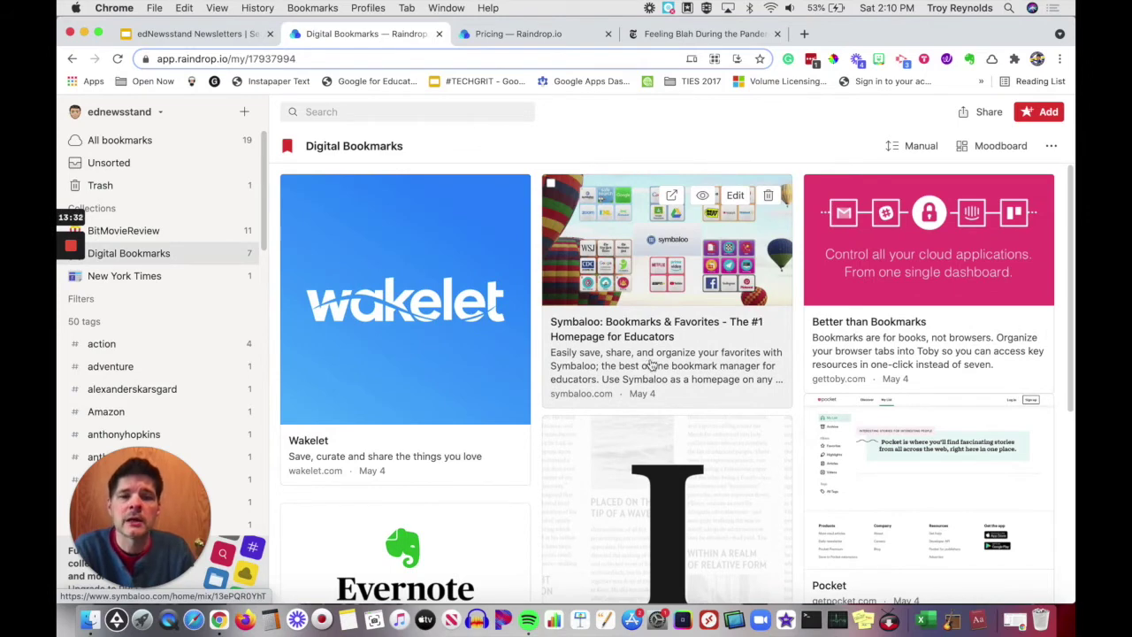
Review the sort options of the Digital Bookmarks collection and try manually rearranging the Symbaloo and Wakelet bookmarks.
click(920, 146)
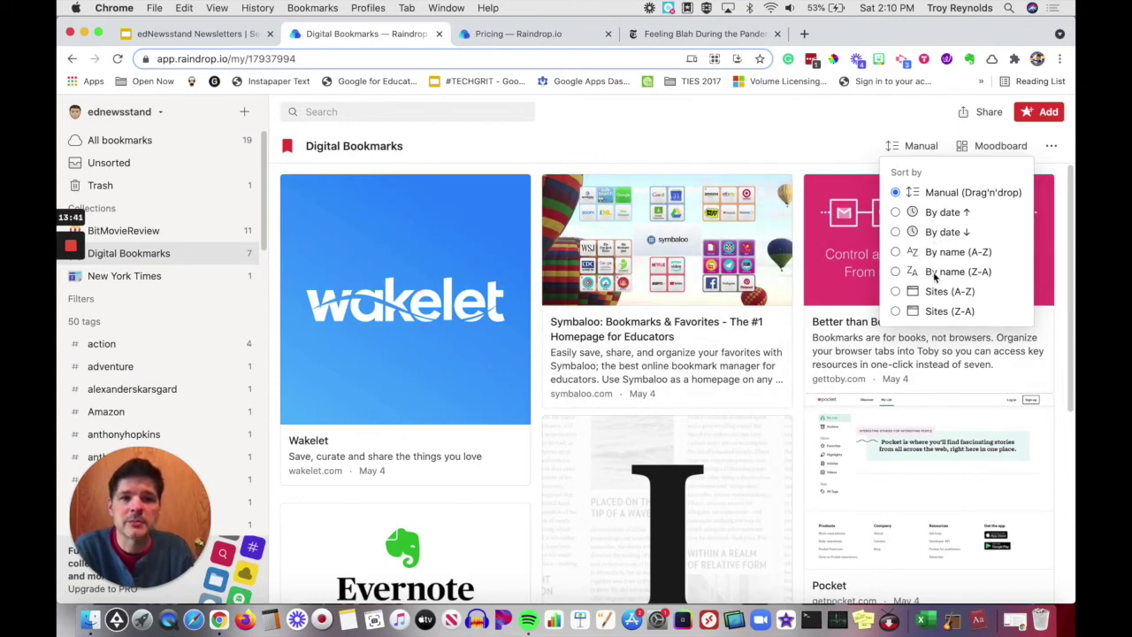
click(756, 119)
drag(623, 256, 482, 262)
drag(390, 253, 659, 245)
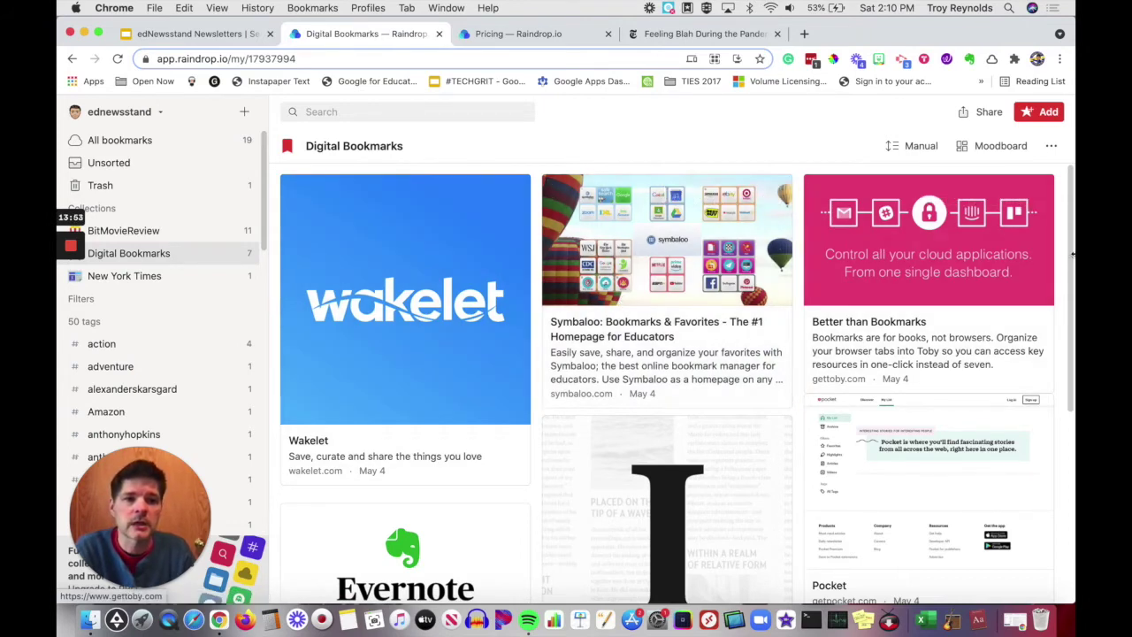
drag(1070, 265, 1070, 416)
scroll(981, 298, up, 5)
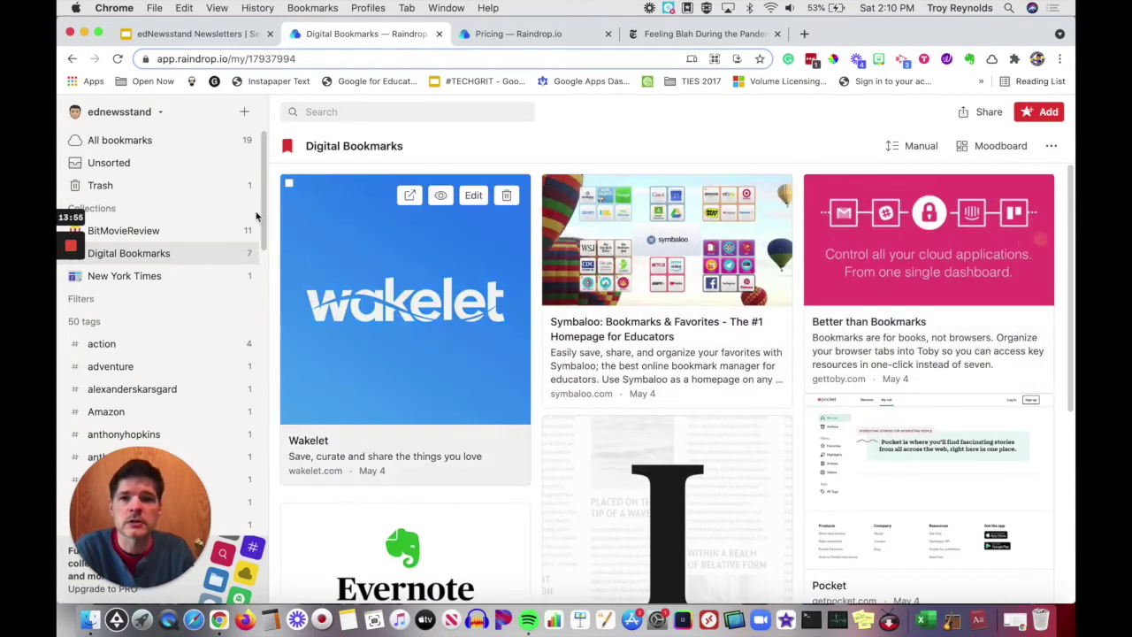
Open the BitMovieReview collection and display it in Moodboard view.
click(159, 231)
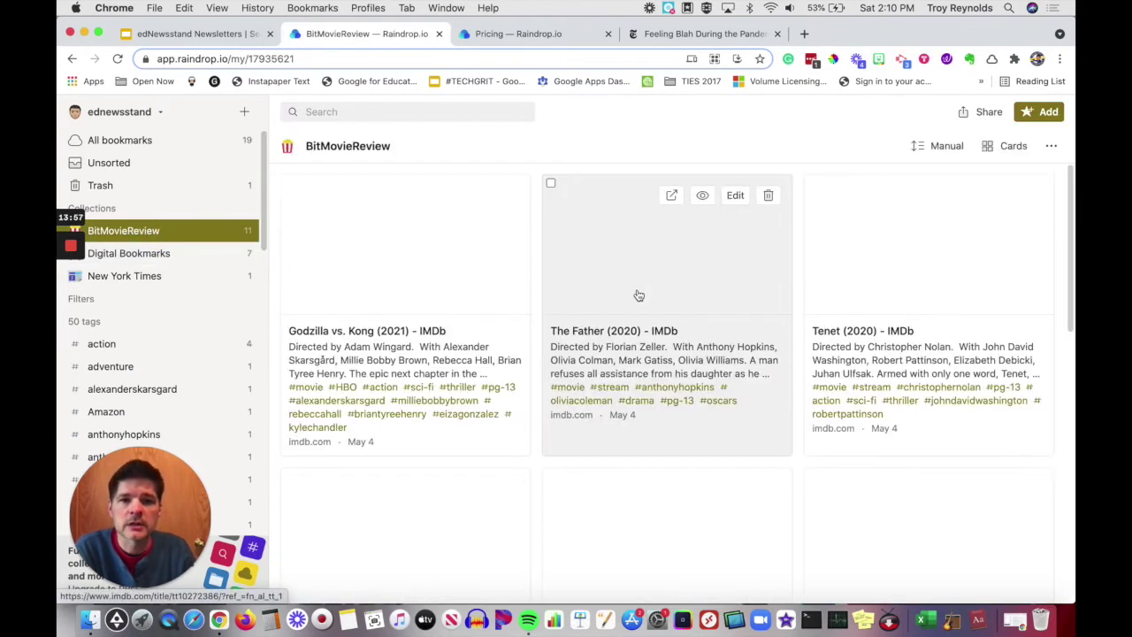
click(1010, 147)
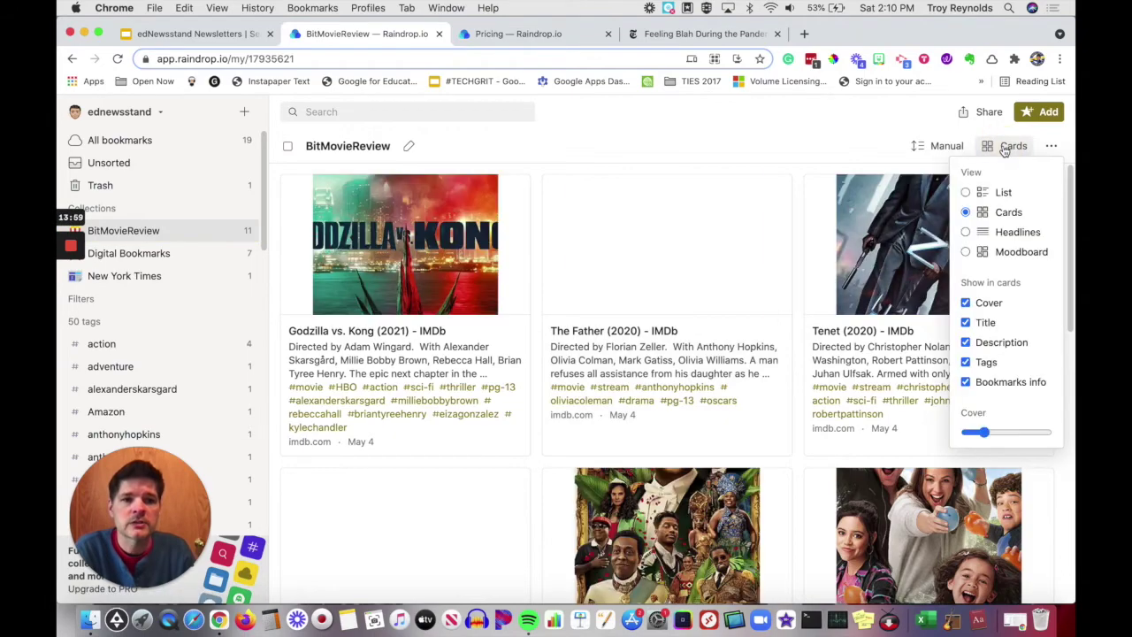
click(1013, 255)
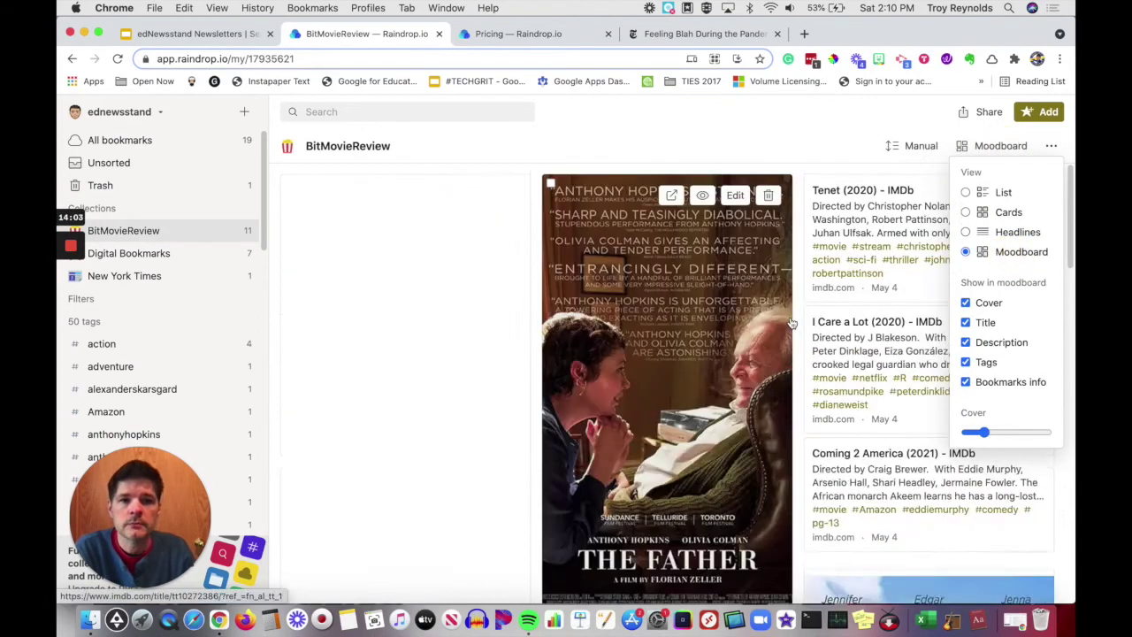
Look through the movie posters in the BitMovieReview moodboard and try out the cover size setting.
scroll(803, 340, down, 5)
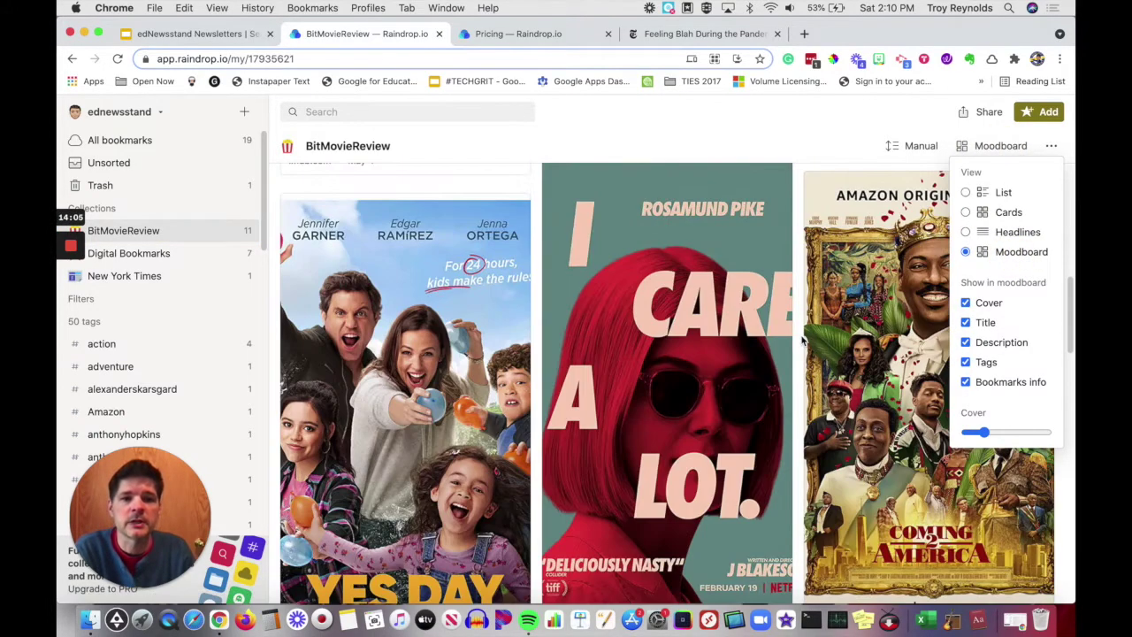
scroll(776, 332, down, 10)
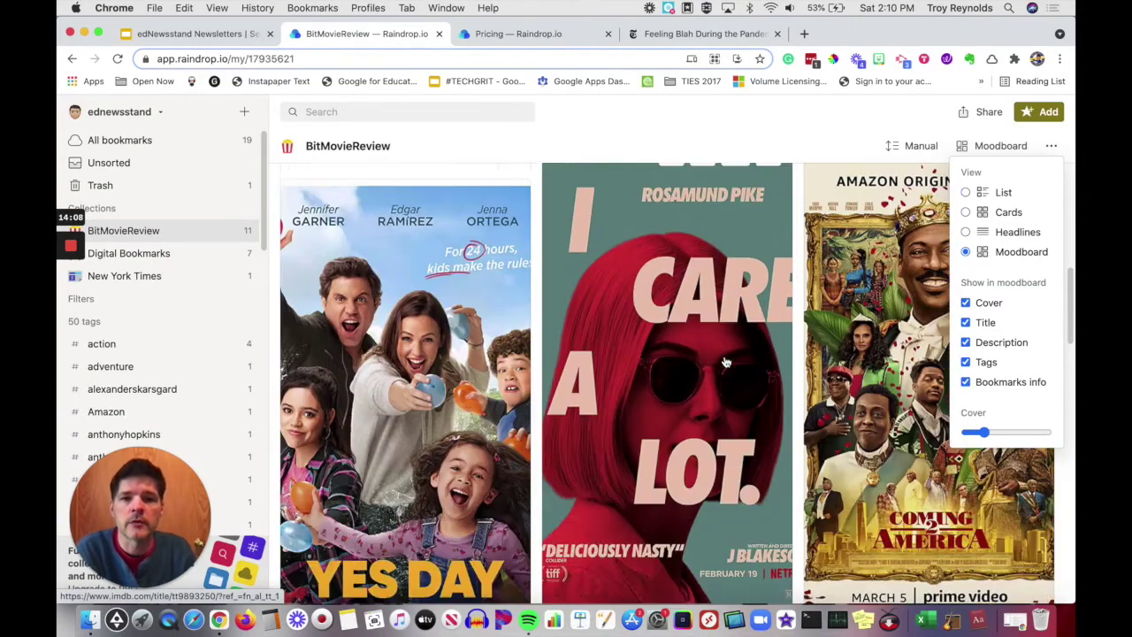
scroll(725, 362, down, 10)
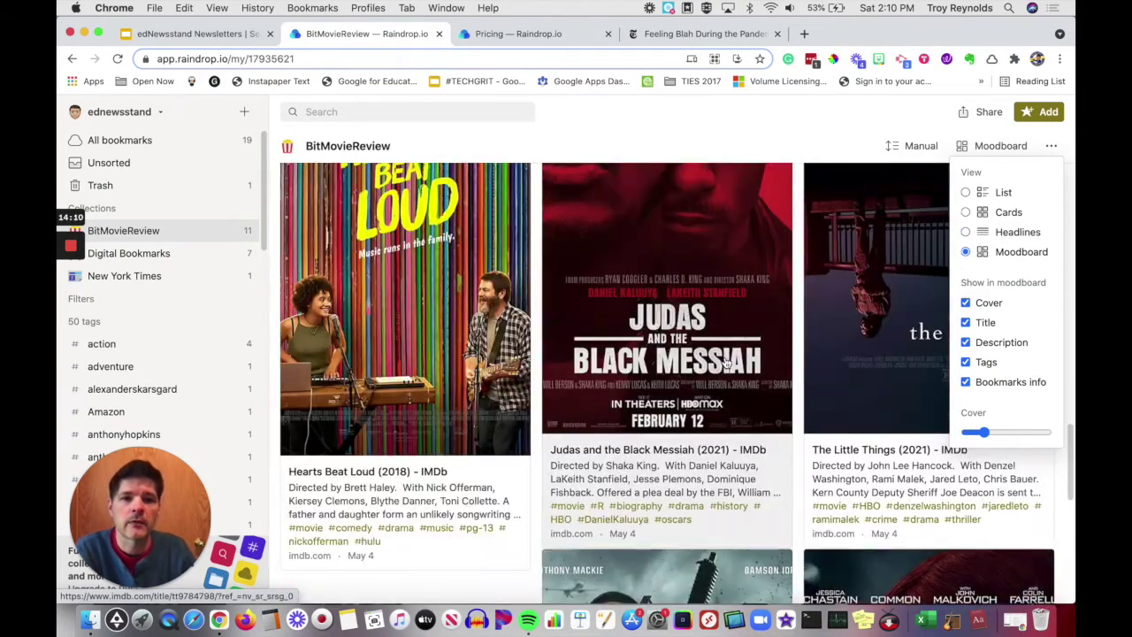
scroll(725, 363, up, 6)
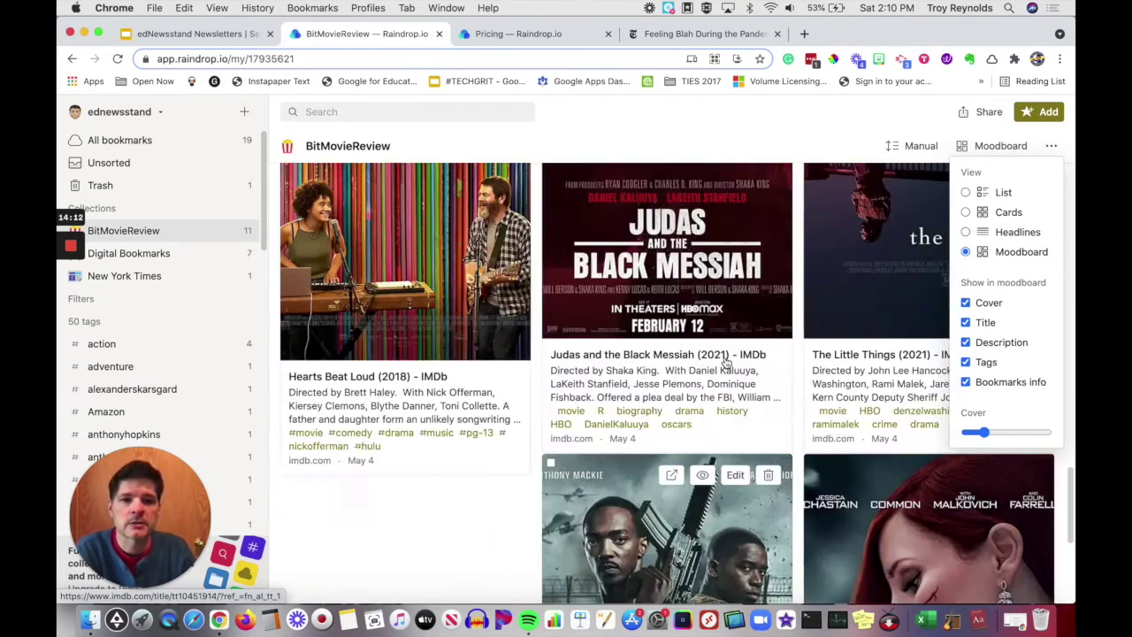
scroll(619, 398, up, 8)
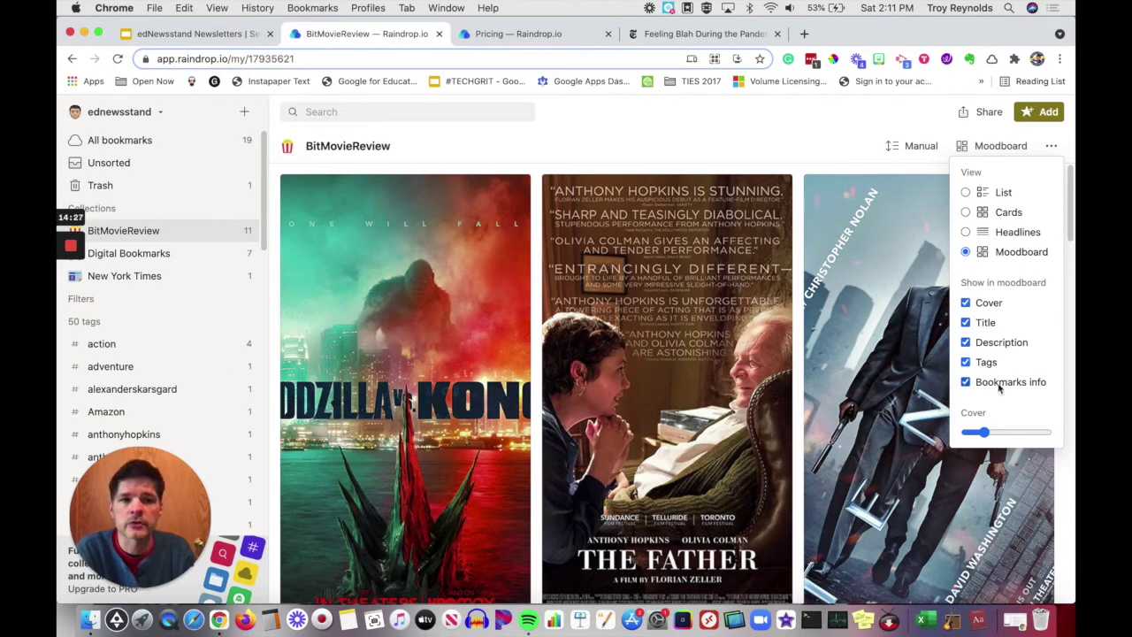
mouse_move(984, 432)
mouse_down()
mouse_move(1003, 433)
mouse_move(982, 433)
mouse_up()
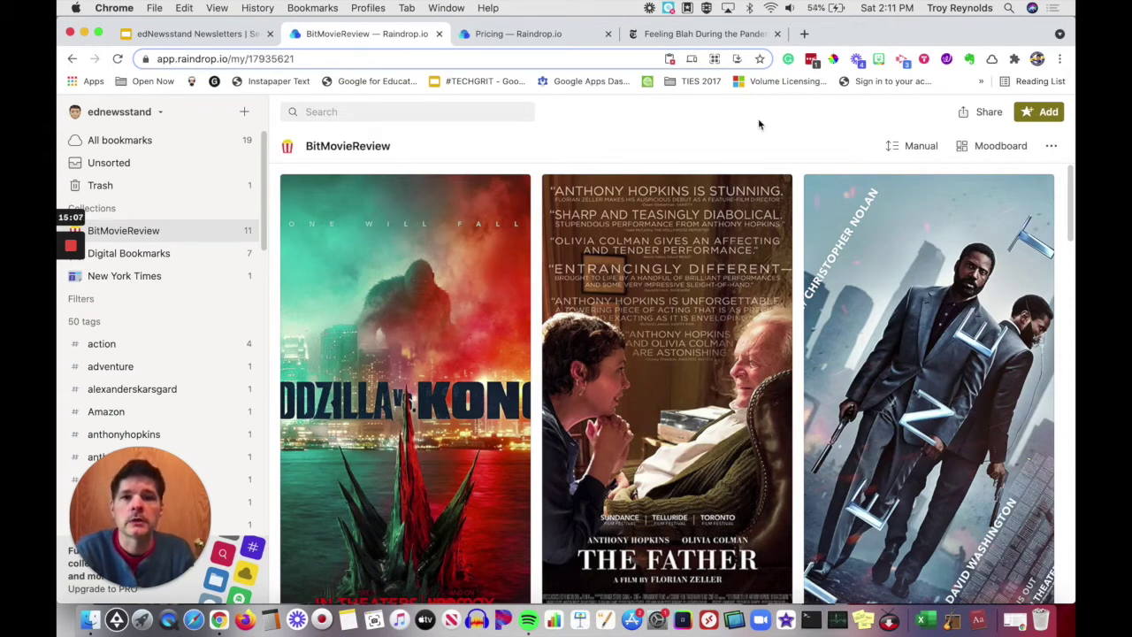
Share the BitMovieReview collection as a public page and save the description "Movie I need to write a review for.".
click(989, 115)
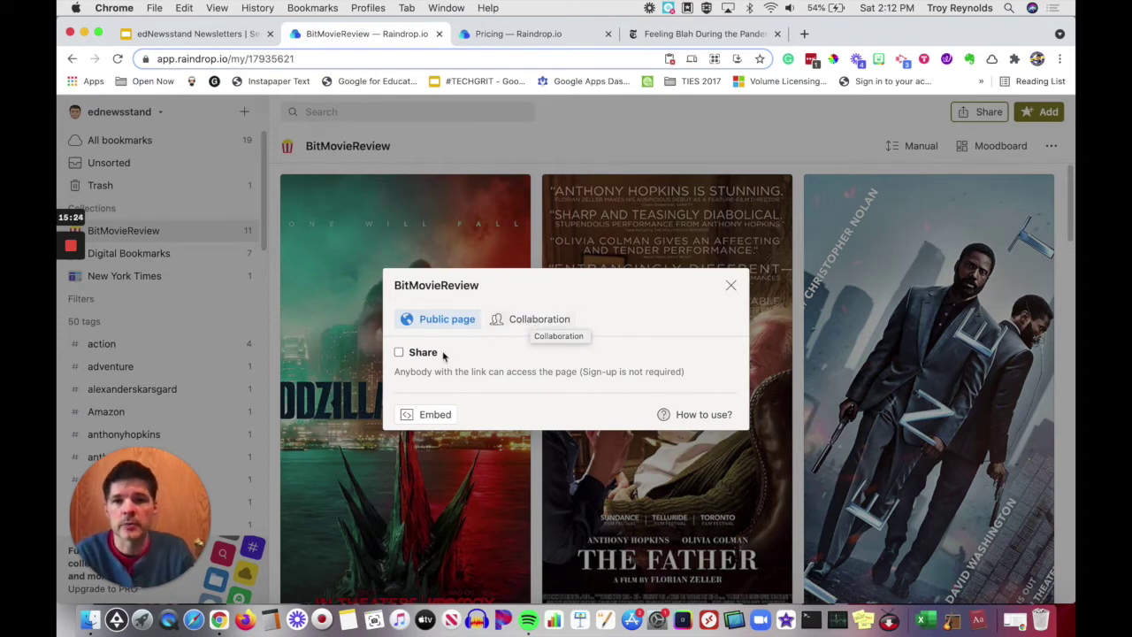
click(399, 353)
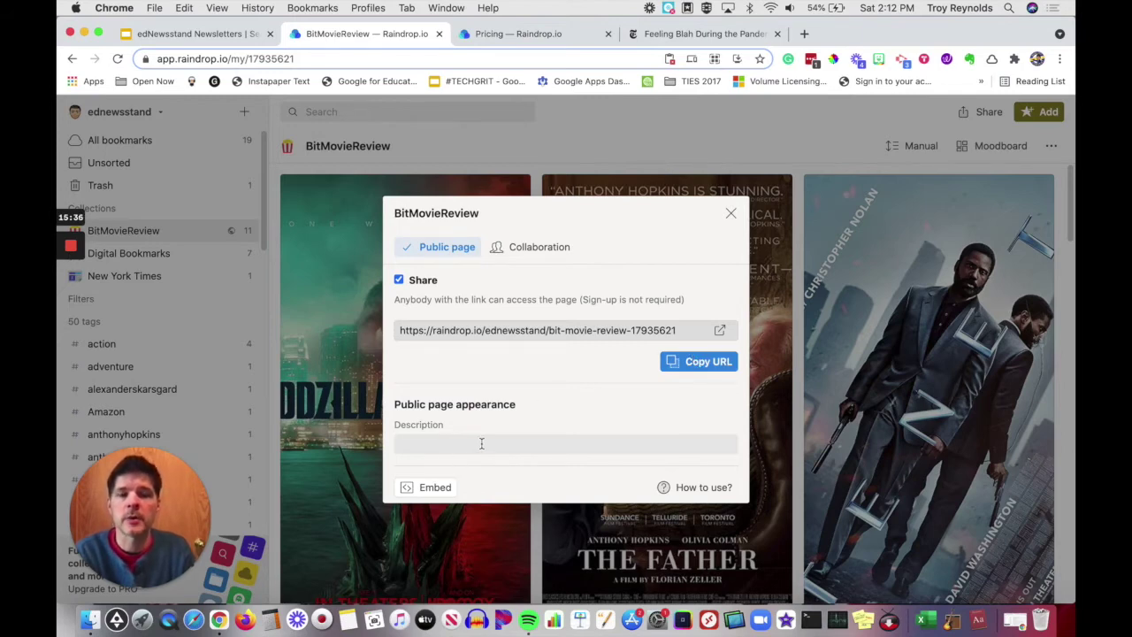
text(Movie I need to write a review for.)
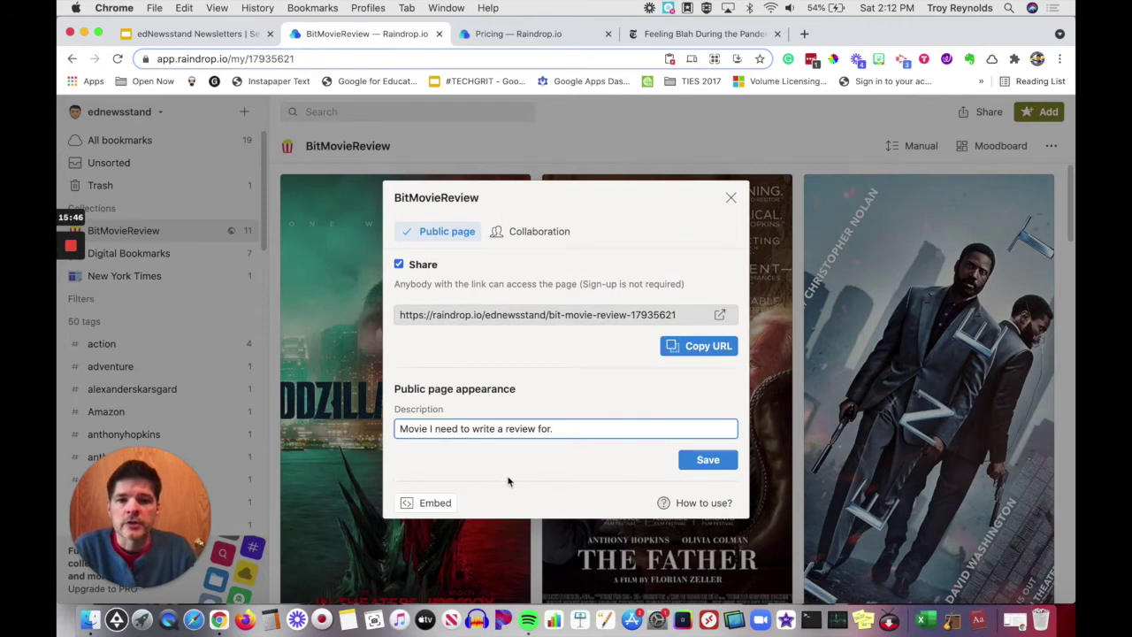
click(712, 460)
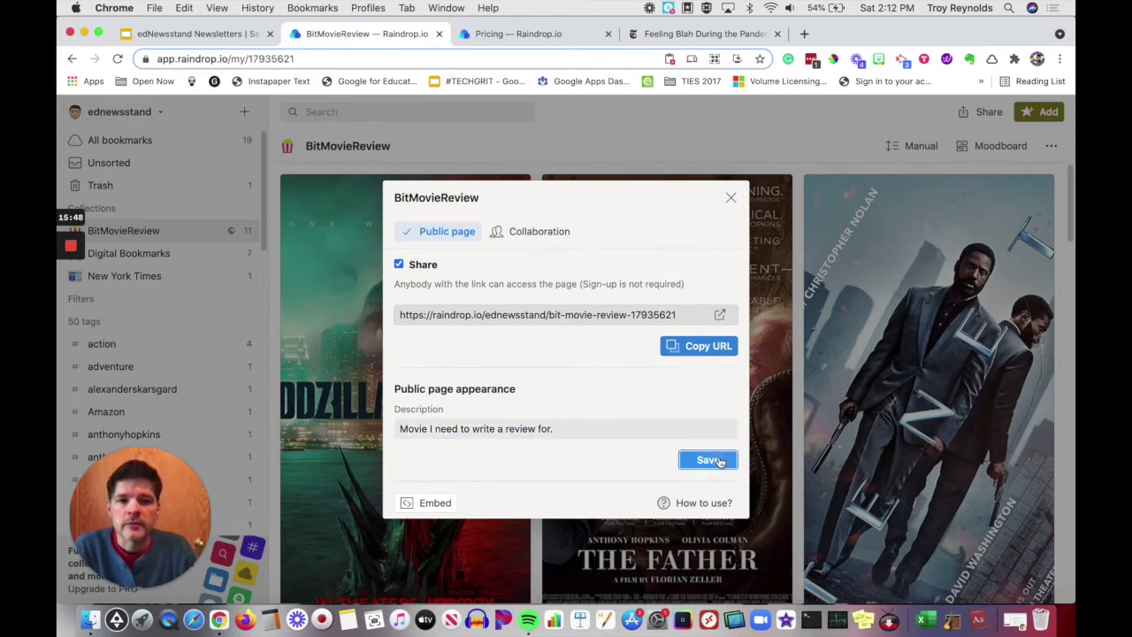
Open the embed settings of the shared BitMovieReview collection and review the available sort orders.
click(423, 488)
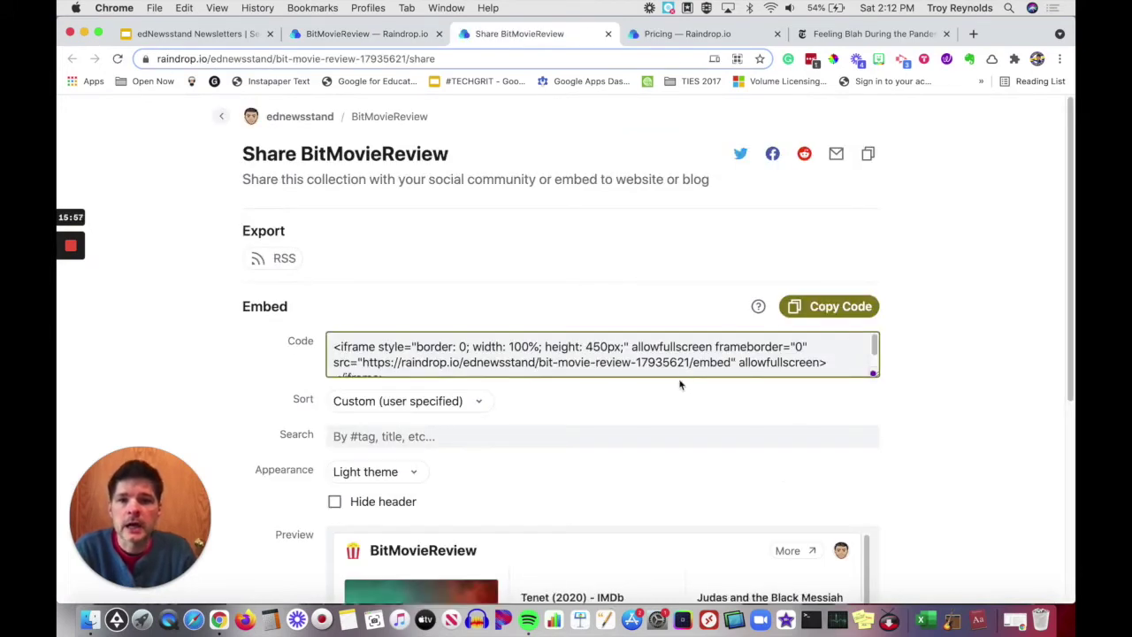
click(474, 404)
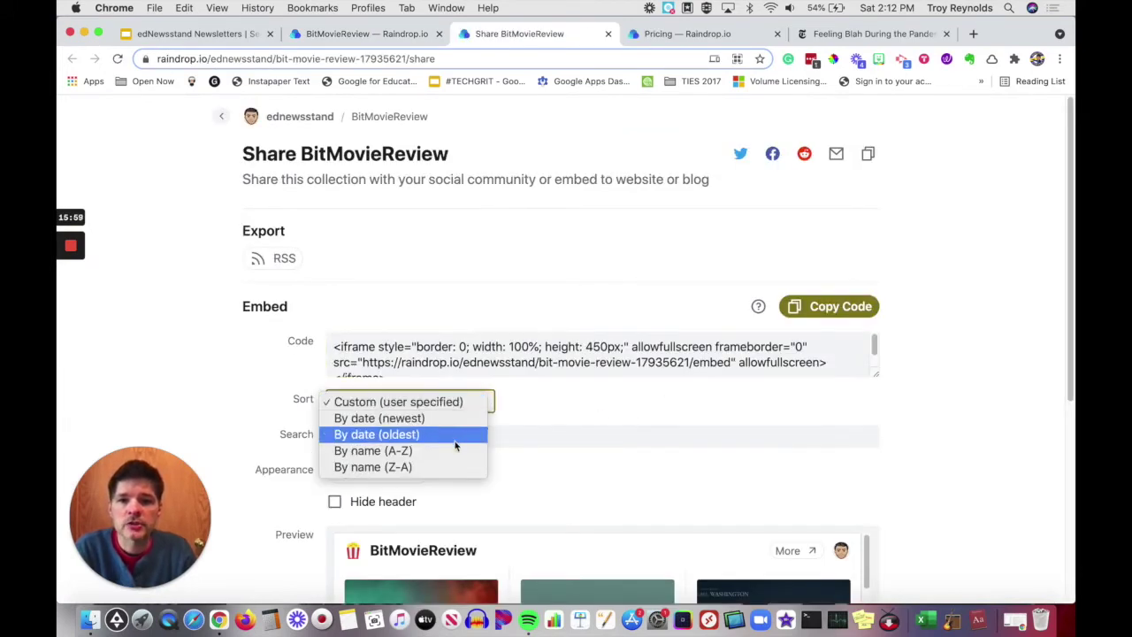
click(568, 391)
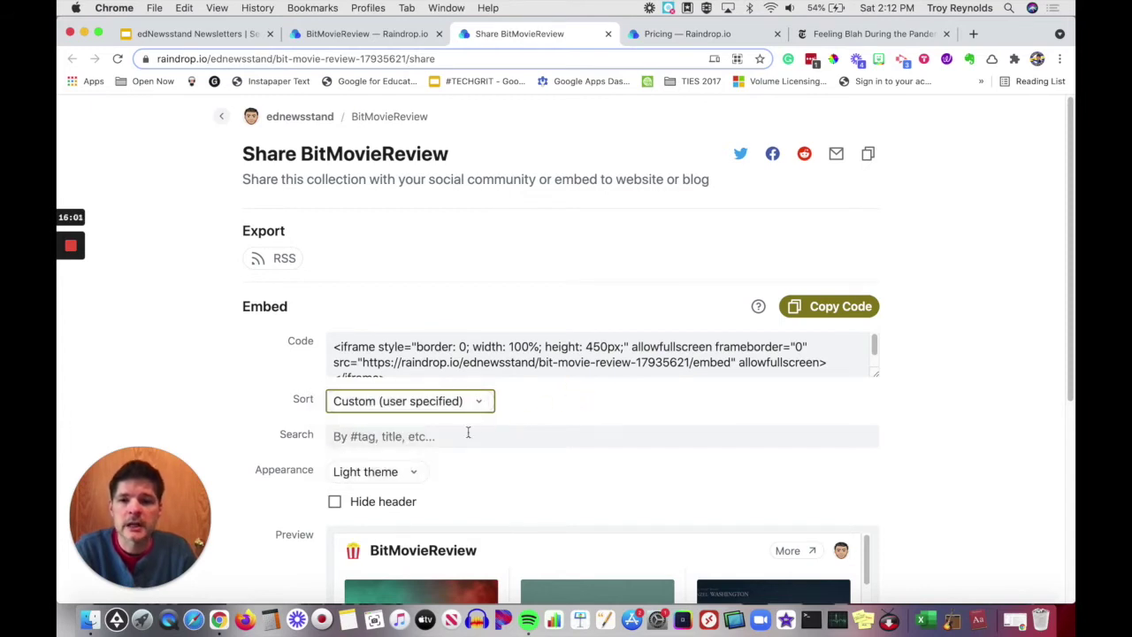
Set the appearance of the BitMovieReview embed to Dark theme and check its preview.
click(413, 475)
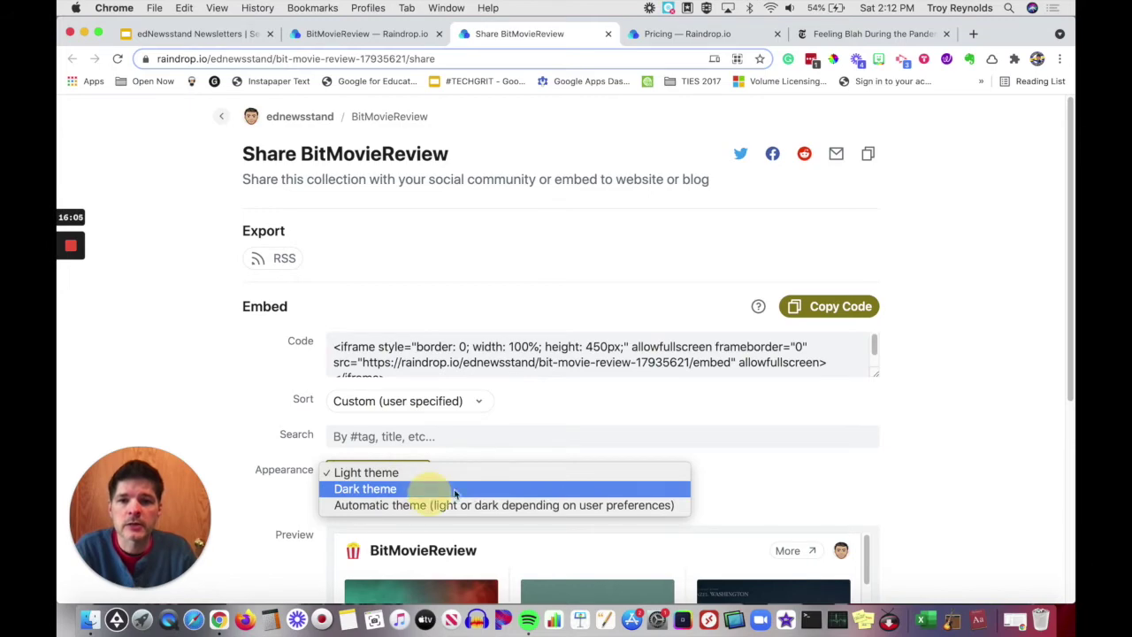
click(454, 489)
drag(1072, 367, 1063, 480)
scroll(942, 419, up, 5)
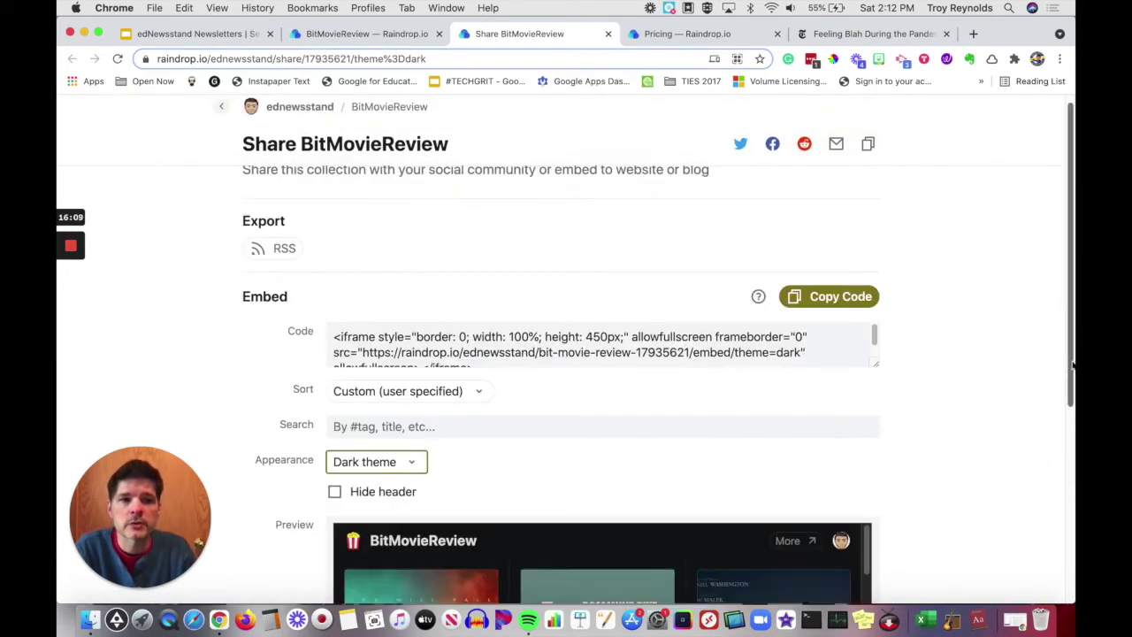
Review the remaining appearance options and the preview of the BitMovieReview embed, keeping the Dark theme.
scroll(1073, 362, down, 5)
click(416, 251)
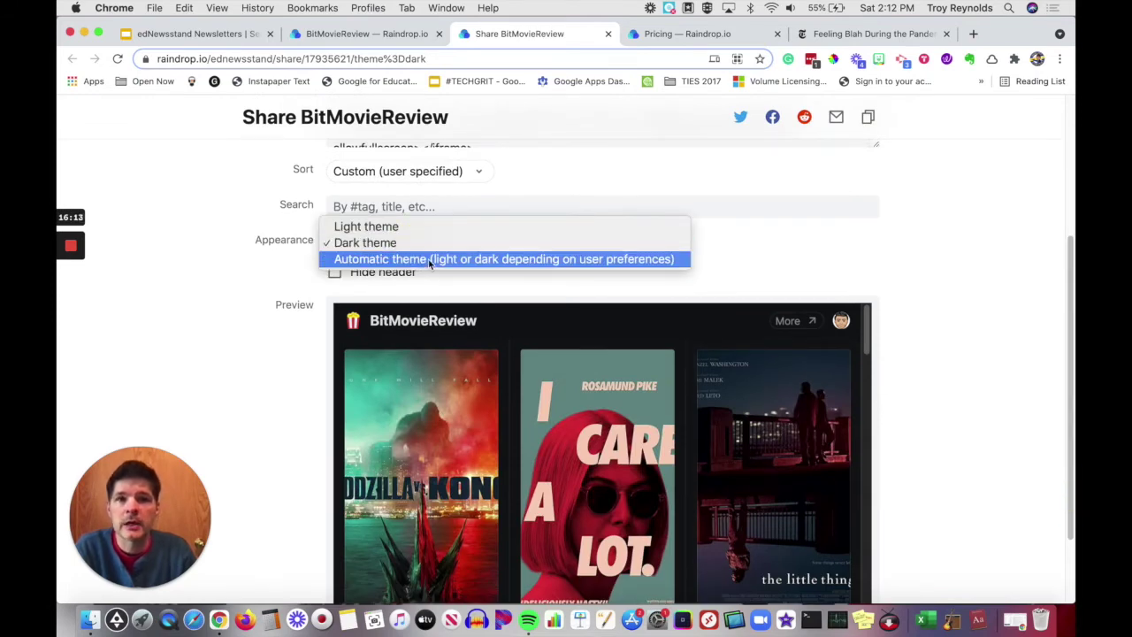
click(758, 245)
scroll(796, 274, up, 5)
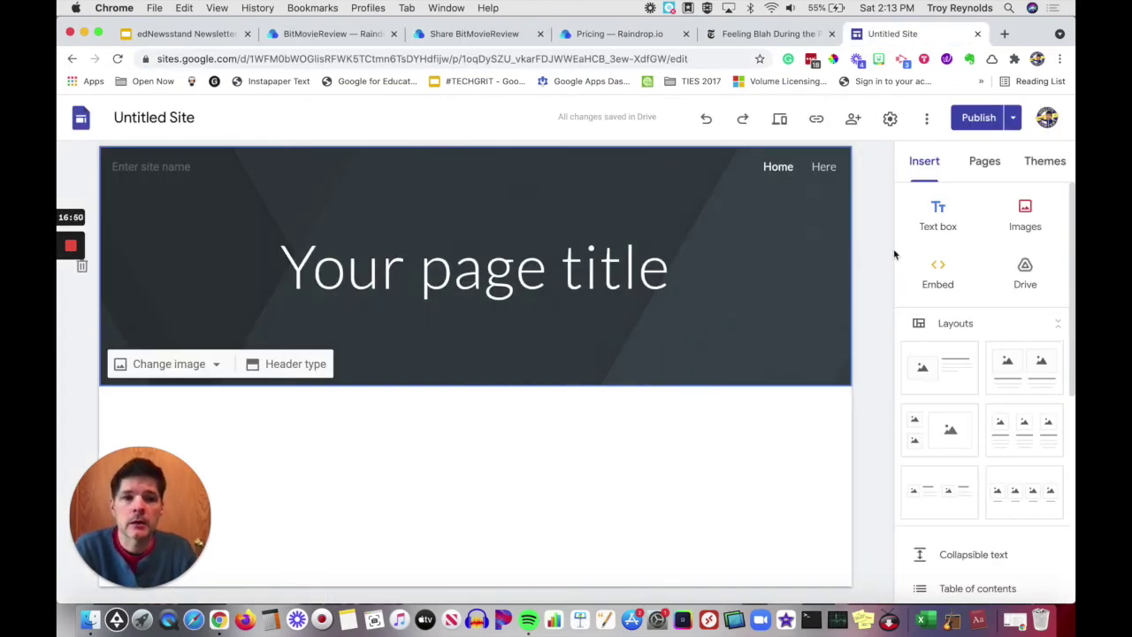
In the untitled Google Sites page, embed the BitMovieReview collection using its dark-theme iframe code.
click(931, 276)
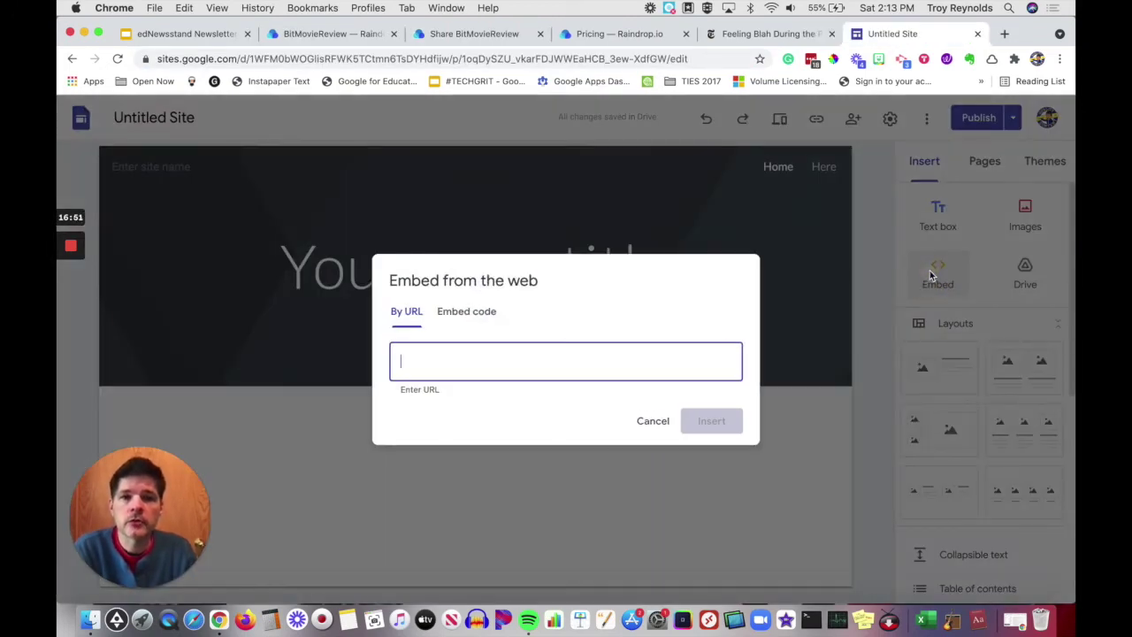
click(472, 313)
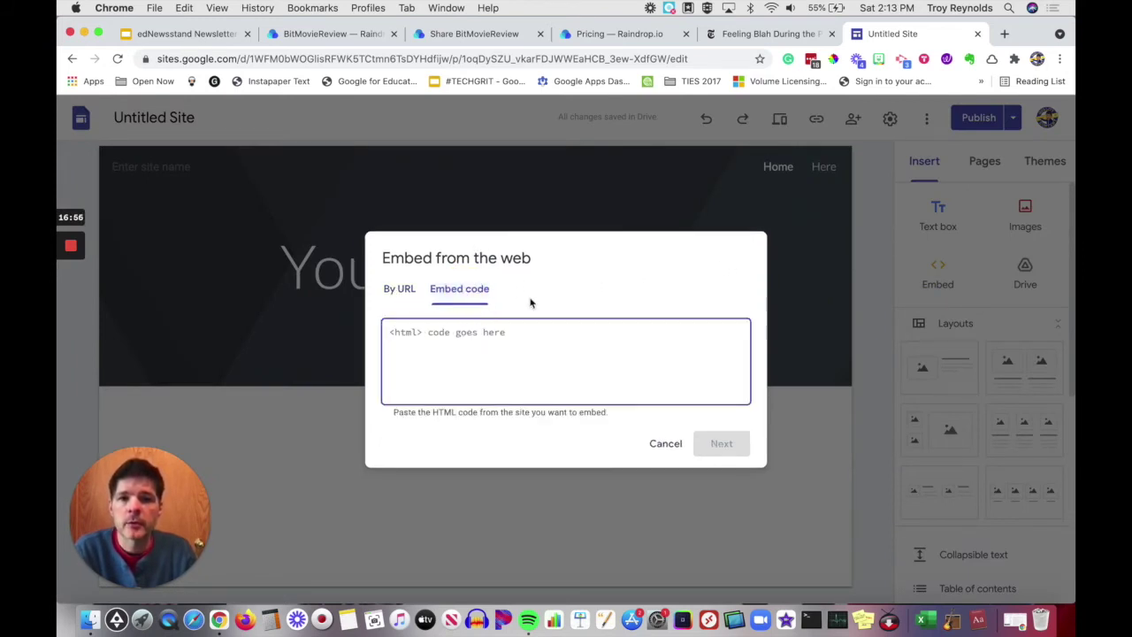
click(468, 336)
text(<iframe style="border: 0; width: 100%; height: 450px;" allowfullscreen frameborder="0" src="https://raindrop.io/ednewsstand/bit-movie-review-17935621/embed/theme=dark" allowfullscreen></iframe>)
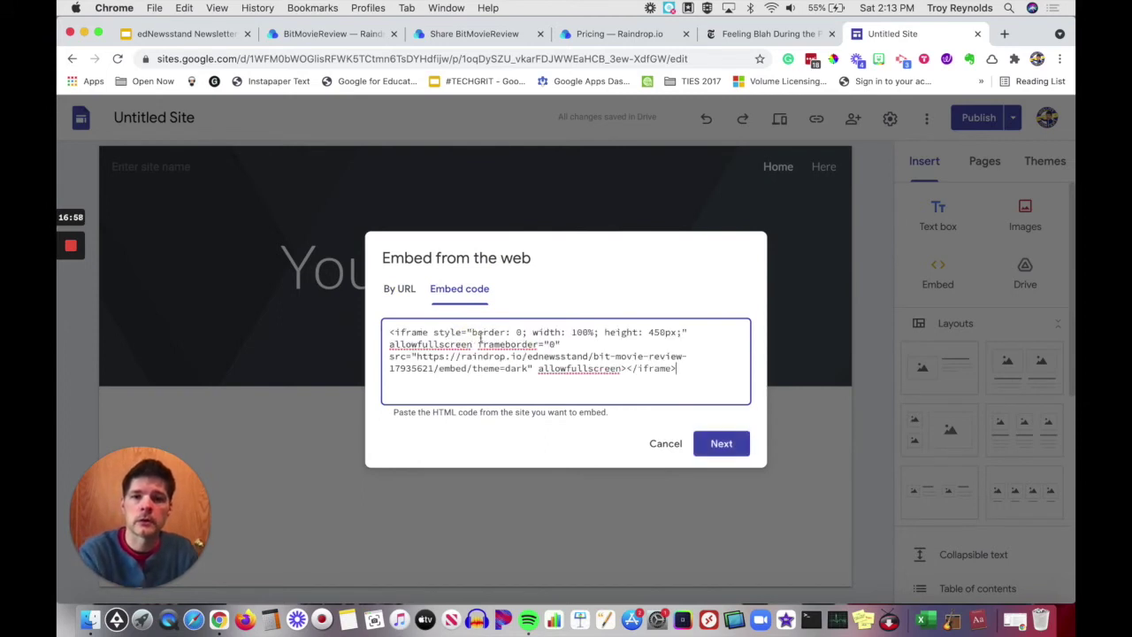
click(723, 443)
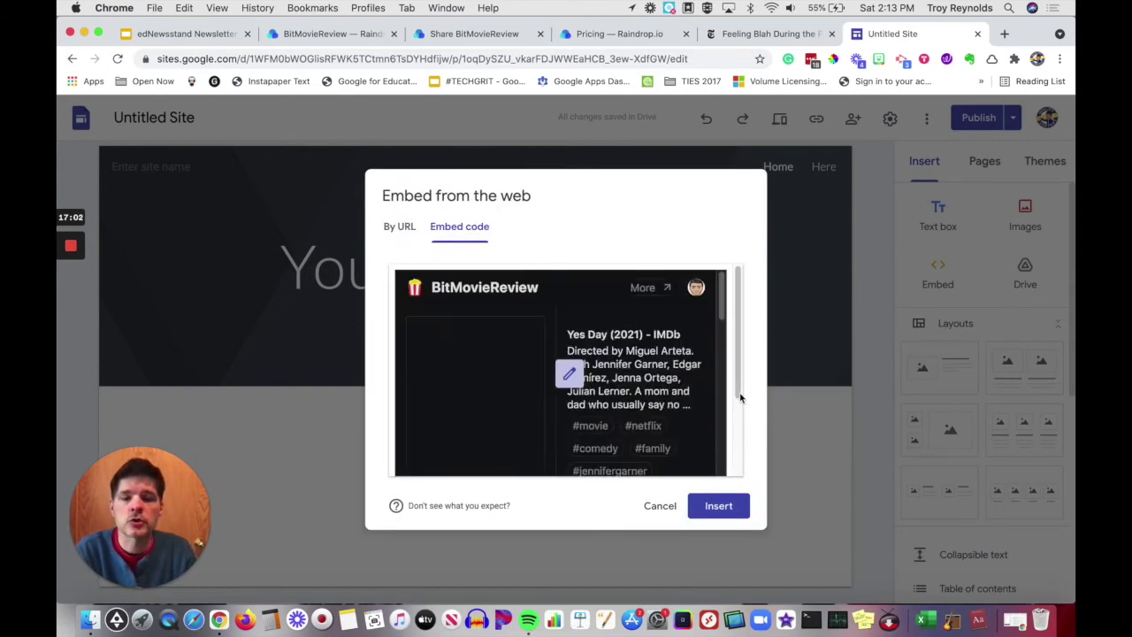
click(720, 505)
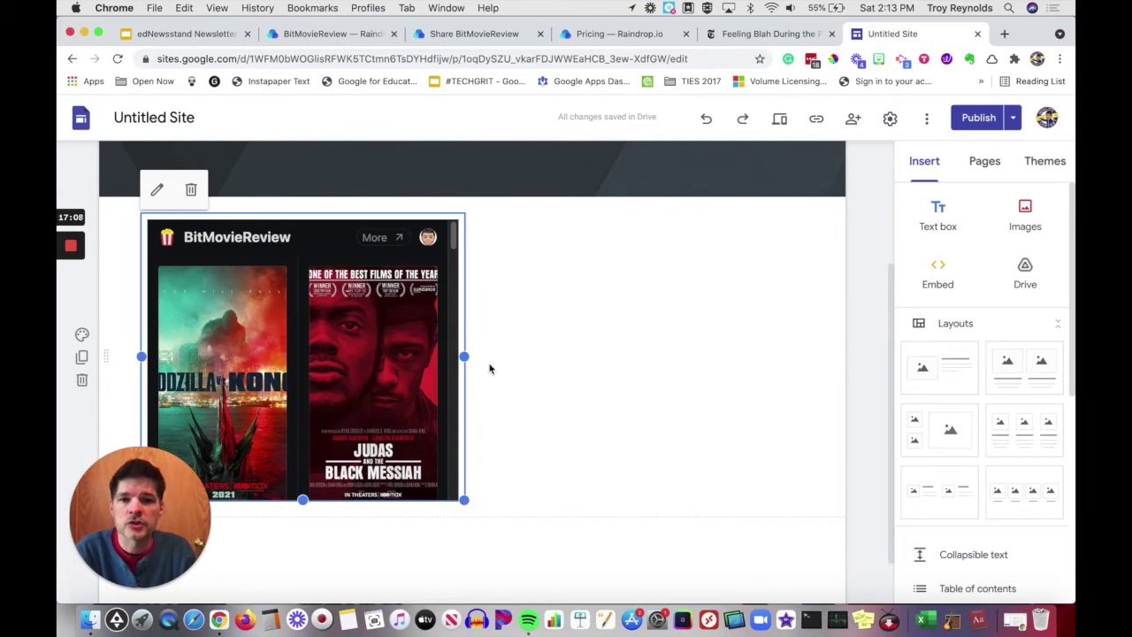
Widen the embedded BitMovieReview block to span the content width of the page and check how it looks.
drag(466, 356, 833, 334)
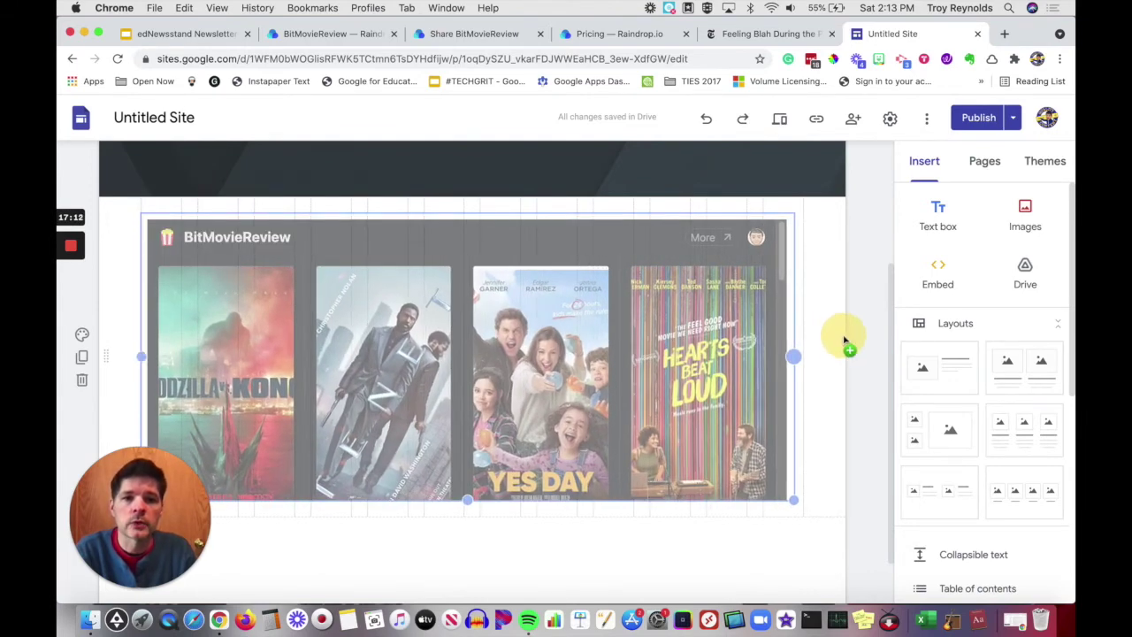
drag(844, 340, 841, 341)
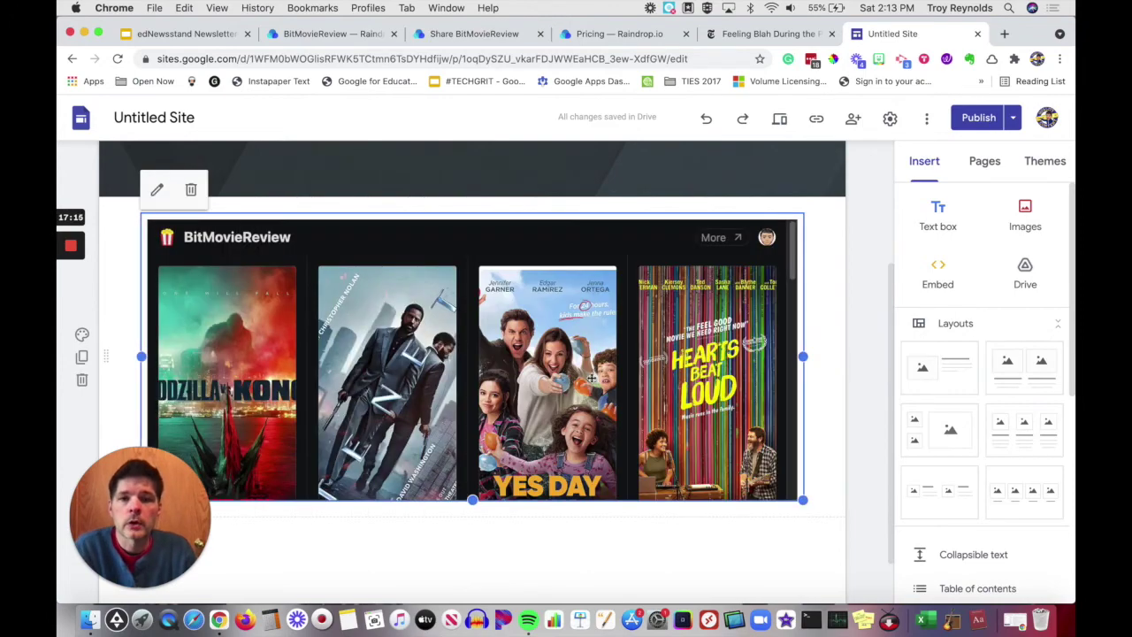
scroll(635, 399, down, 2)
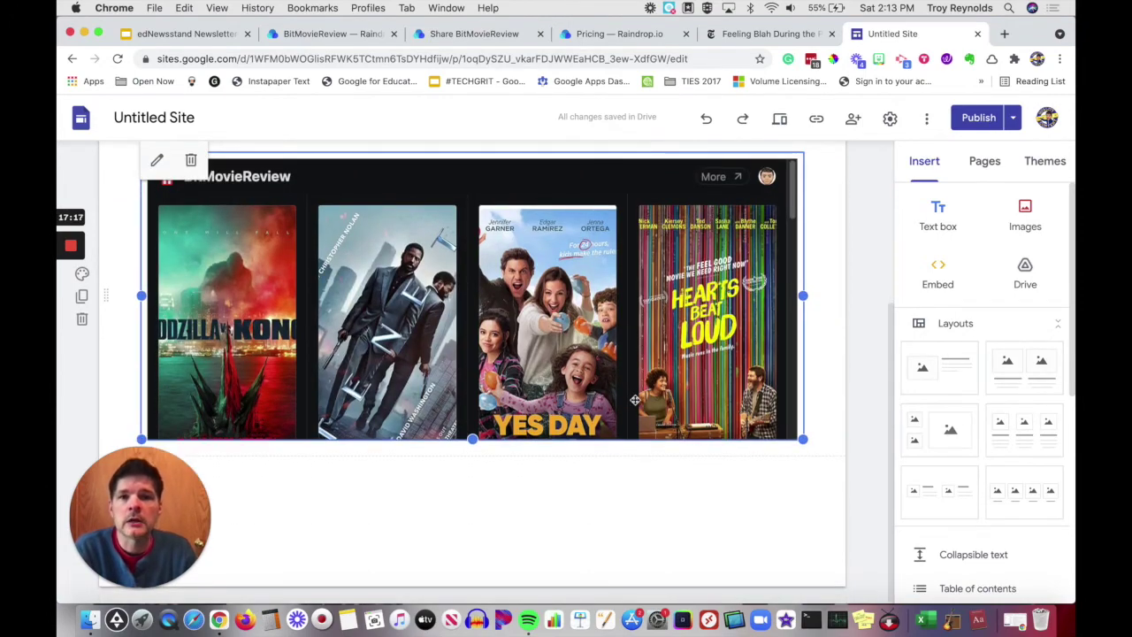
scroll(635, 400, up, 5)
scroll(636, 400, down, 5)
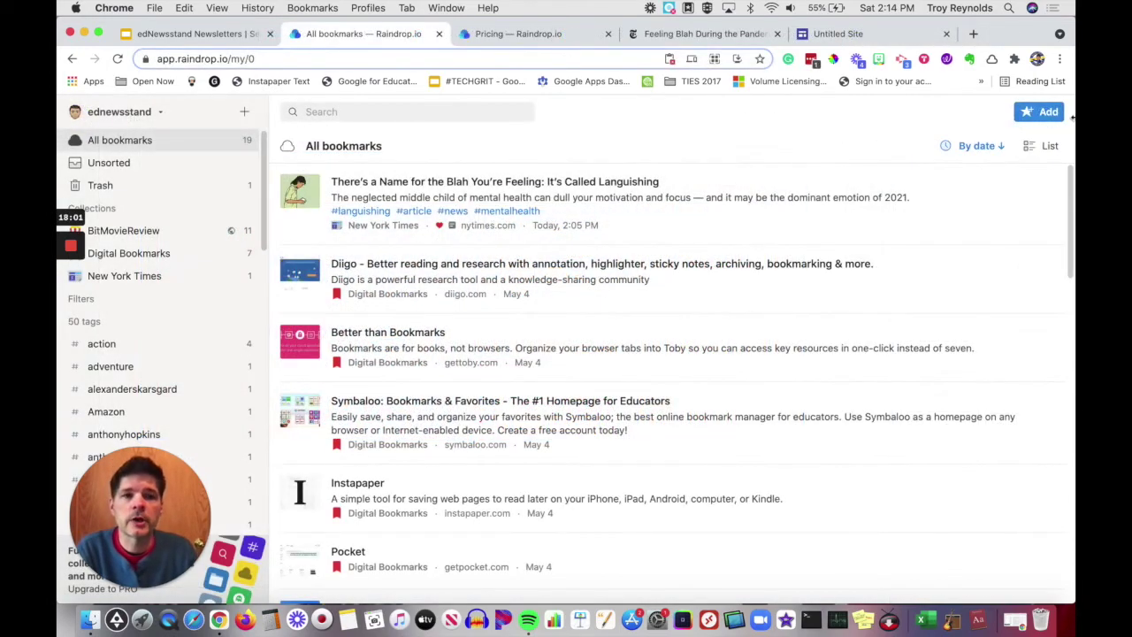
In Raindrop.io, allow clipboard access and upload Apple Resources.pdf from the Desktop folder as a new bookmark.
click(1047, 115)
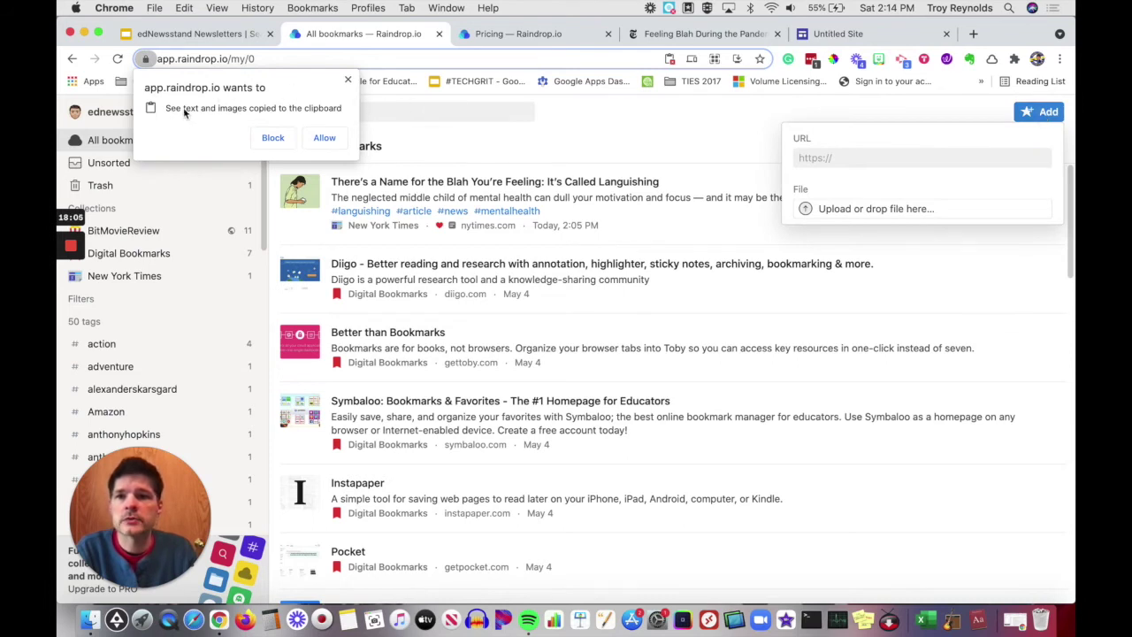
click(323, 138)
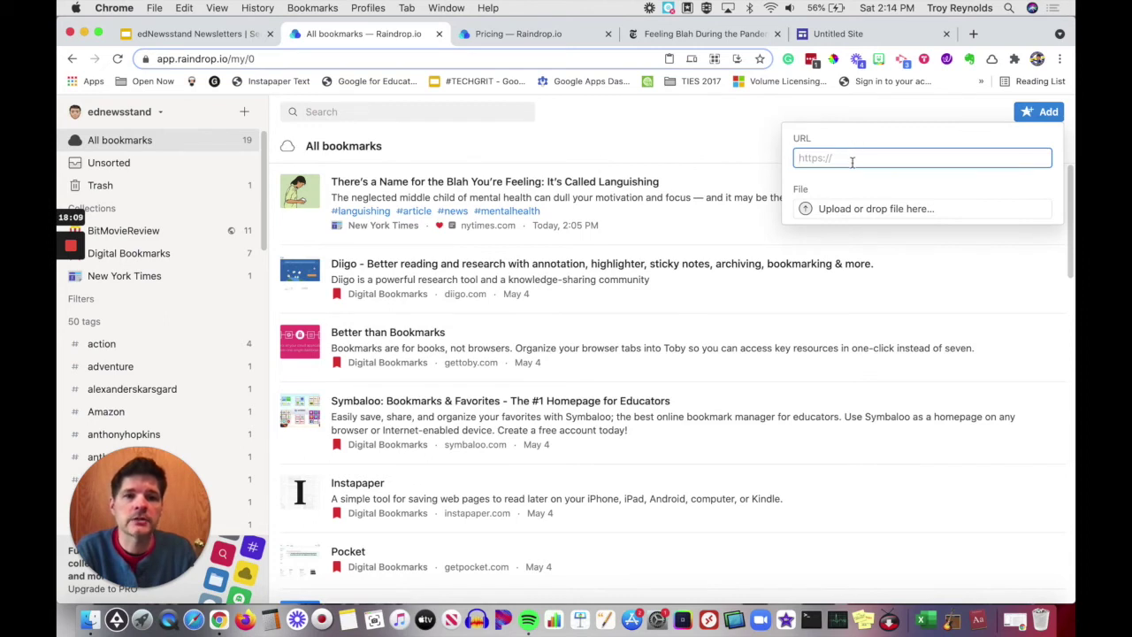
click(861, 214)
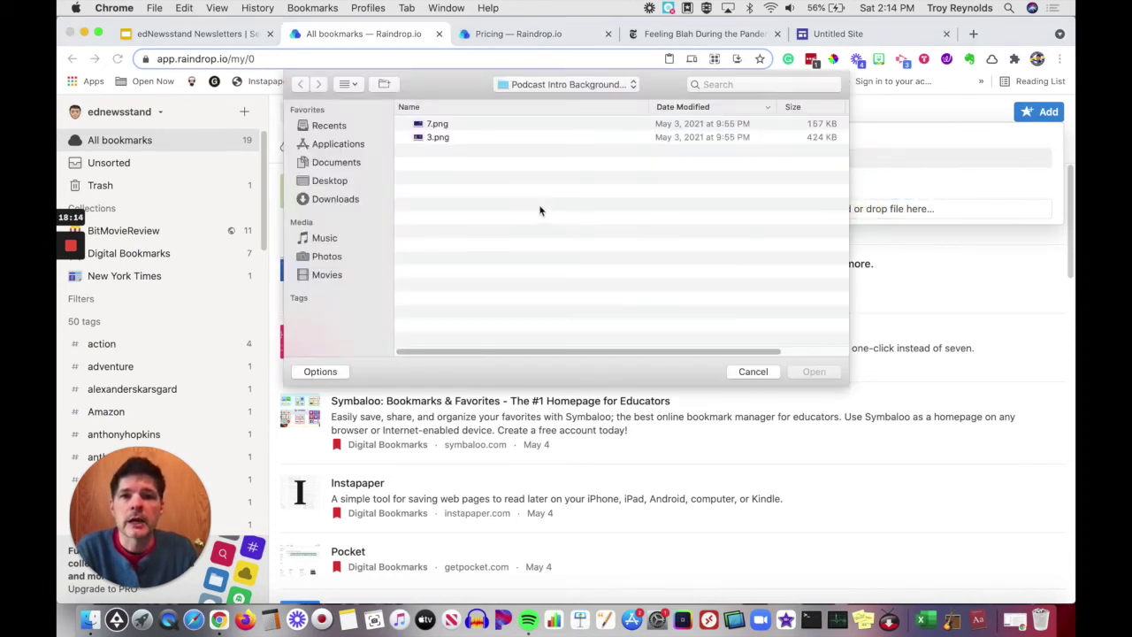
click(345, 184)
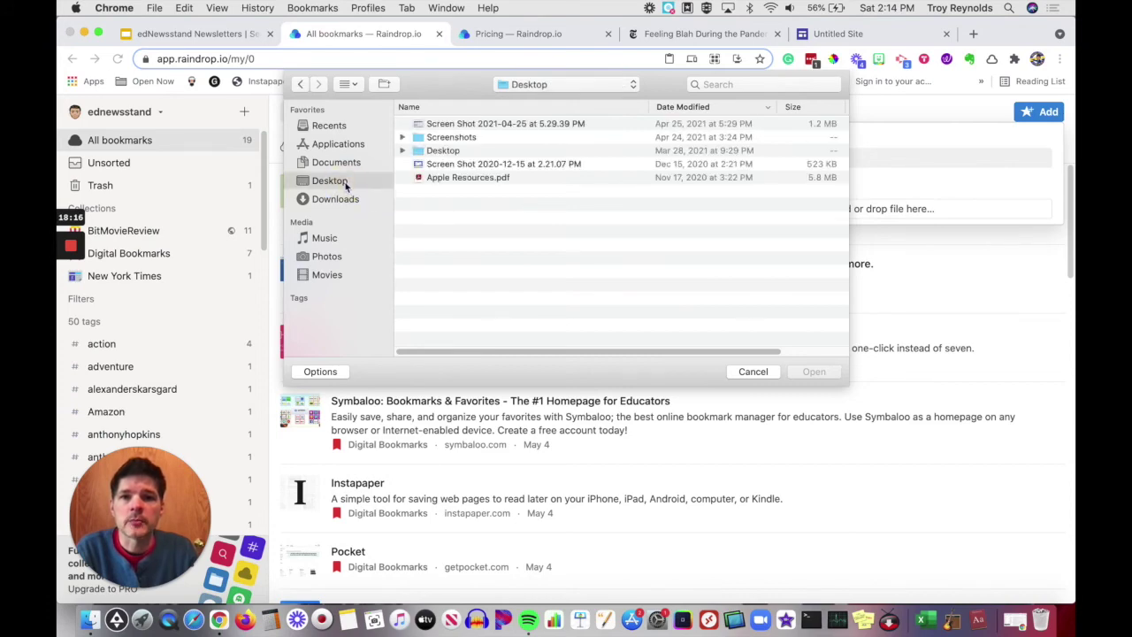
click(476, 179)
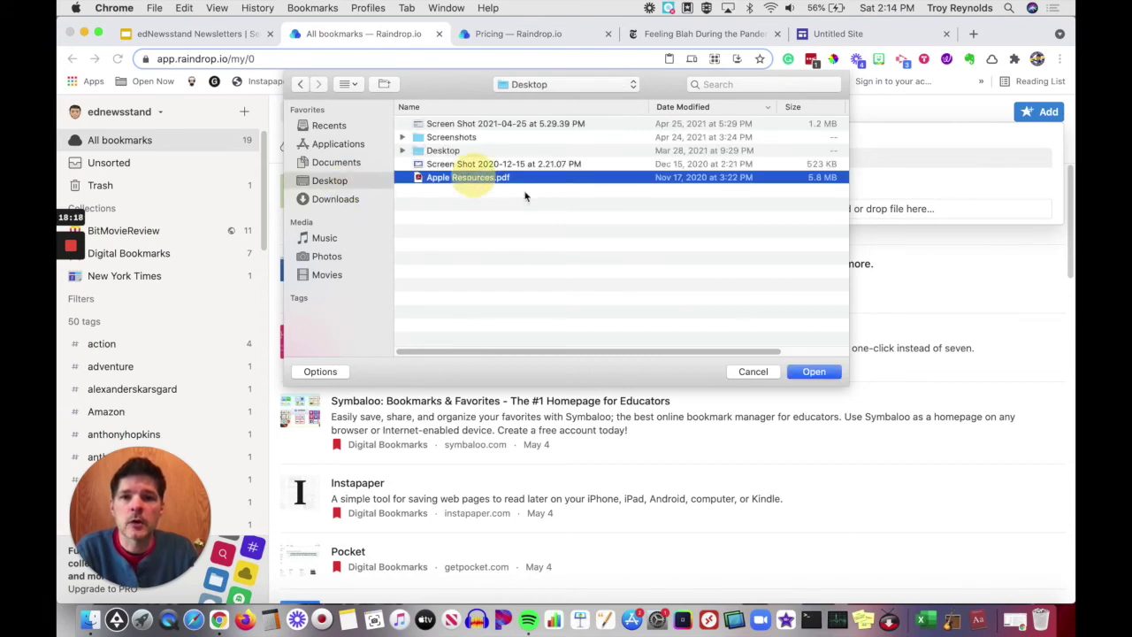
click(812, 373)
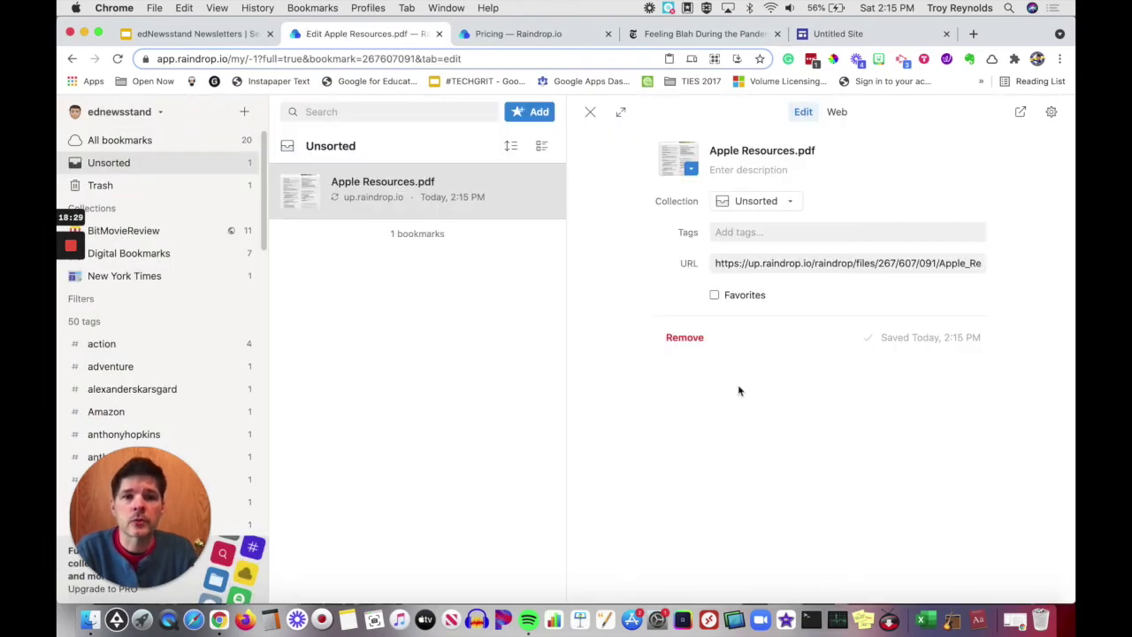
Look at the options for adding a custom cover to the Apple Resources.pdf bookmark, leaving the cover as it is.
click(693, 171)
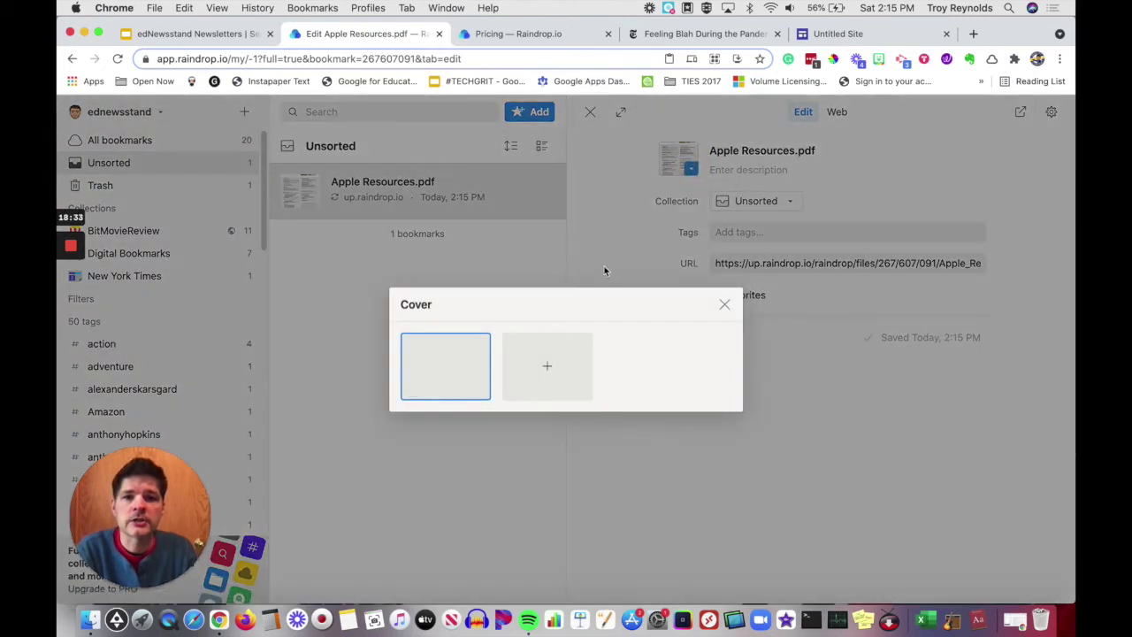
click(548, 367)
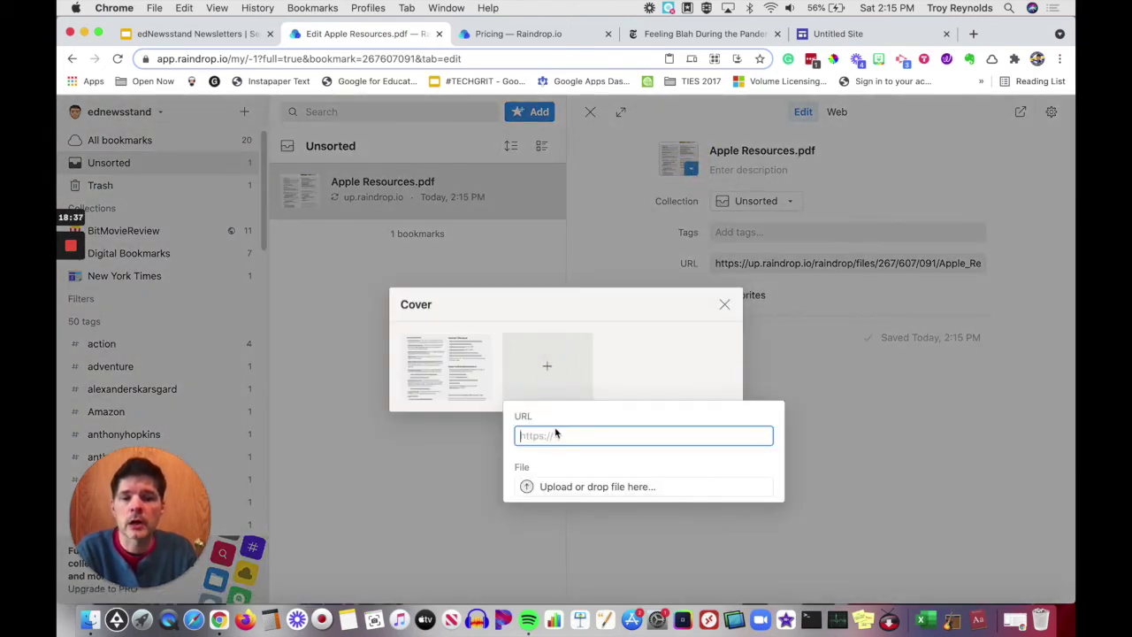
click(725, 304)
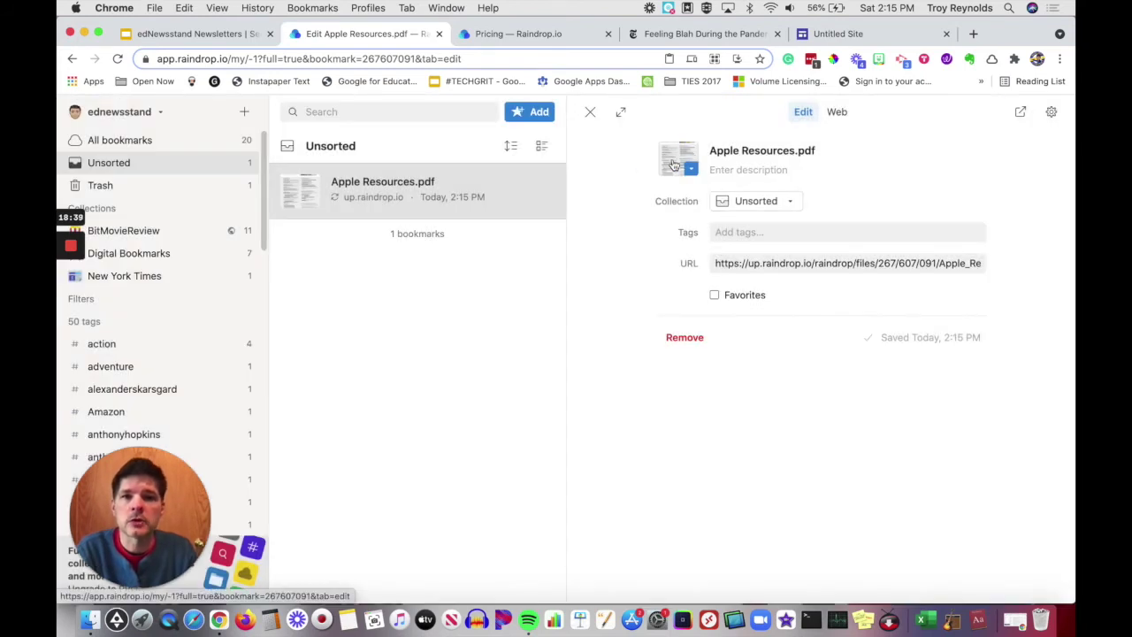
File the Apple Resources.pdf bookmark in the New York Times collection, tag it article and mark it as a favorite.
click(756, 201)
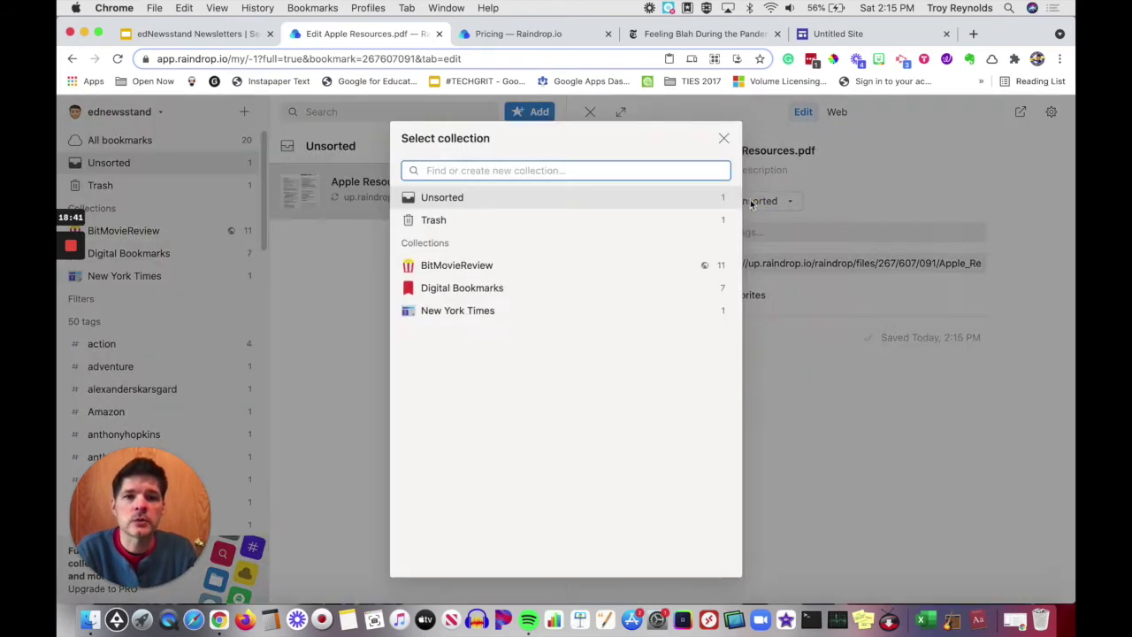
click(459, 310)
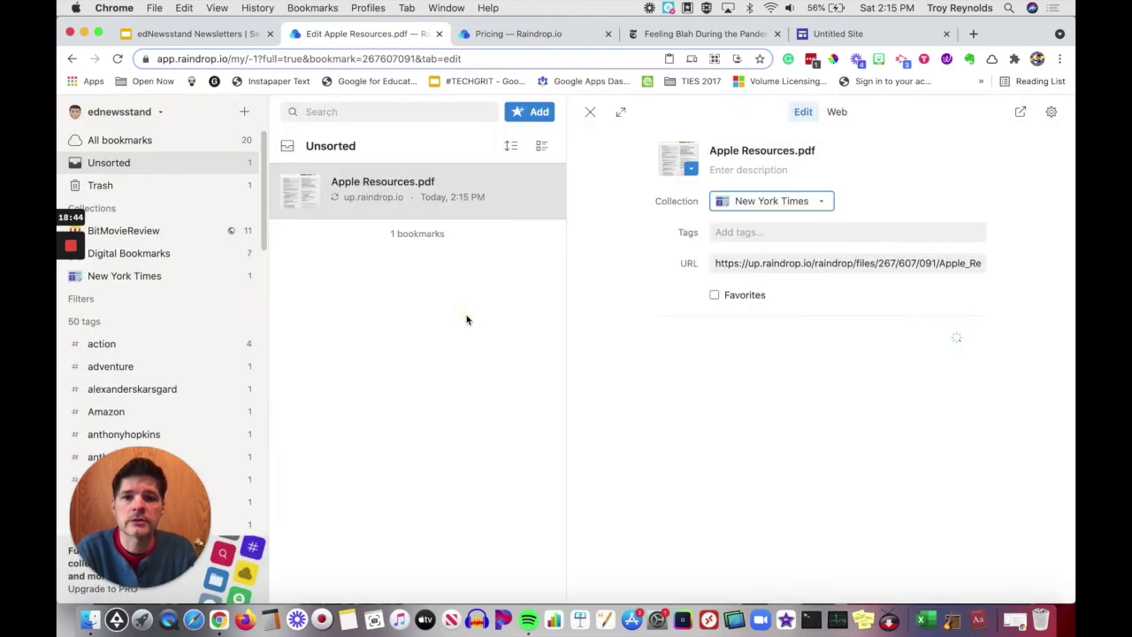
click(739, 232)
click(748, 276)
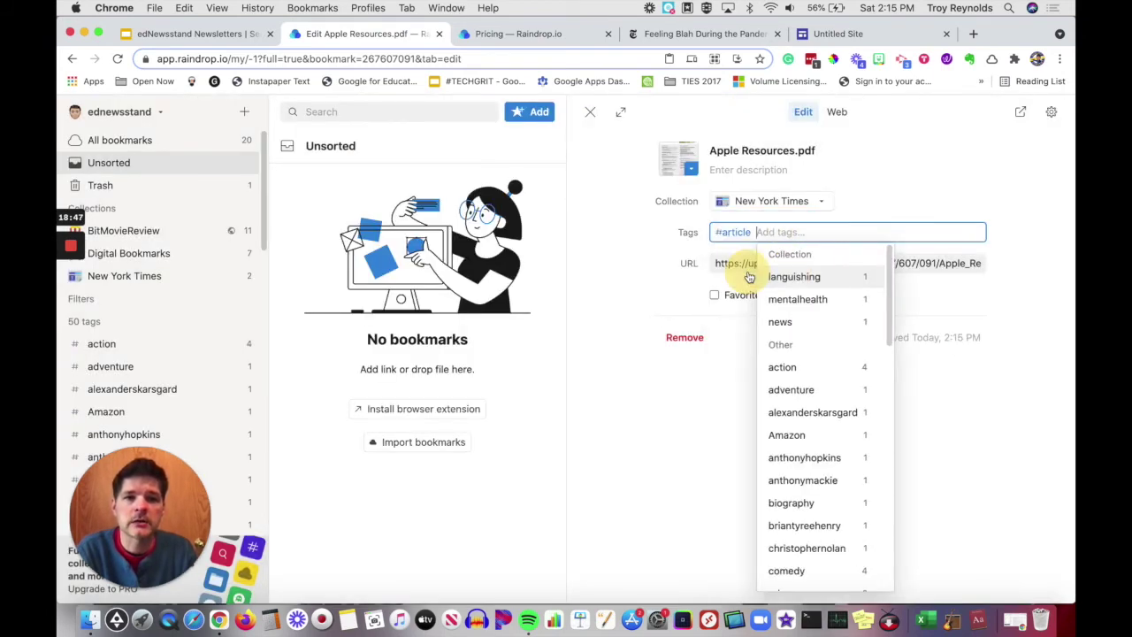
click(647, 414)
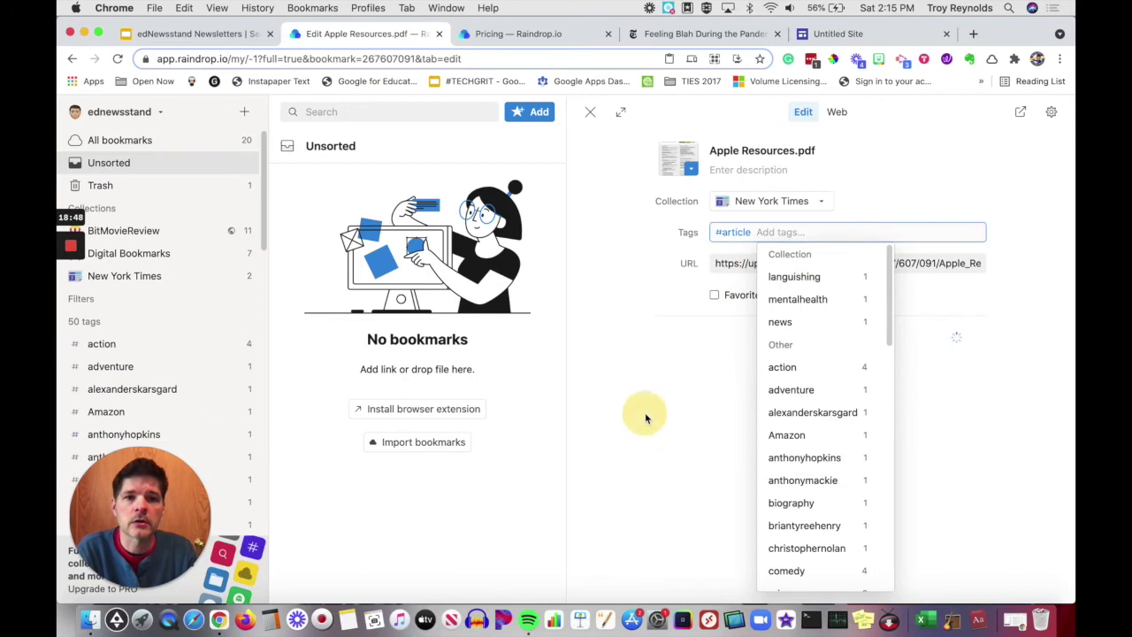
click(714, 297)
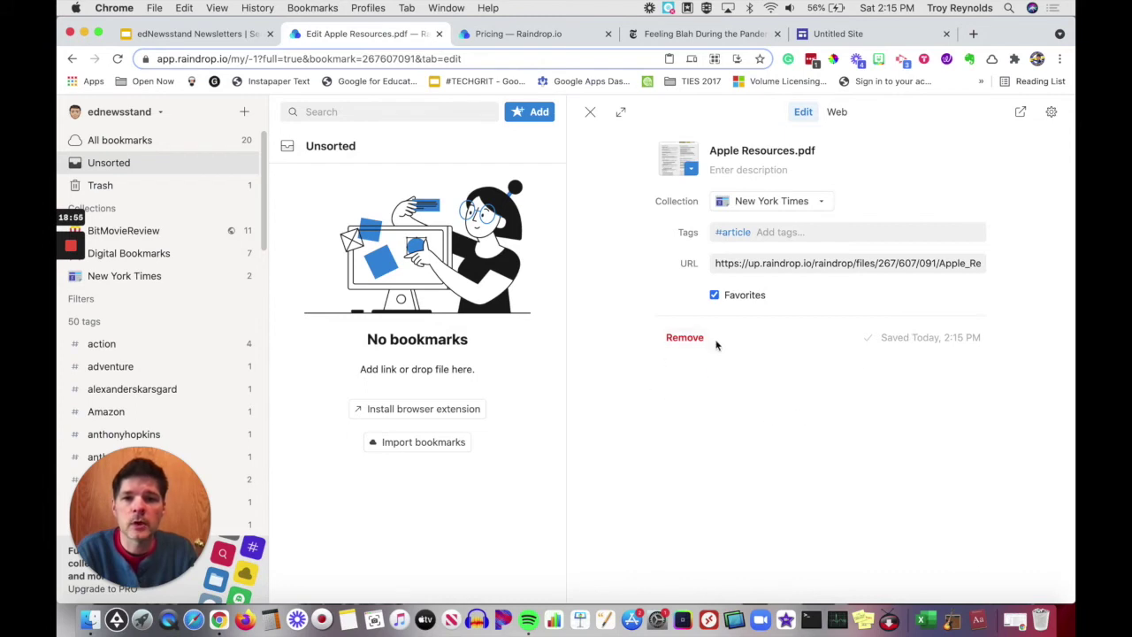
click(590, 111)
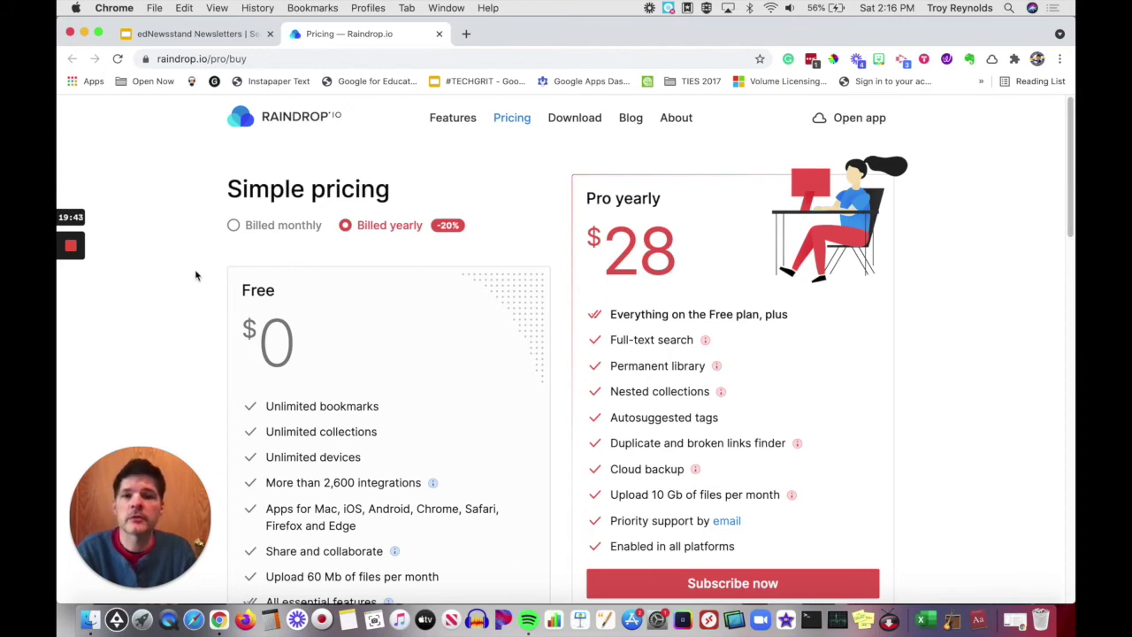
Compare the features of the Free and Pro yearly plans on the Raindrop.io pricing page, including the full-text search details.
scroll(277, 362, down, 5)
scroll(277, 363, up, 1)
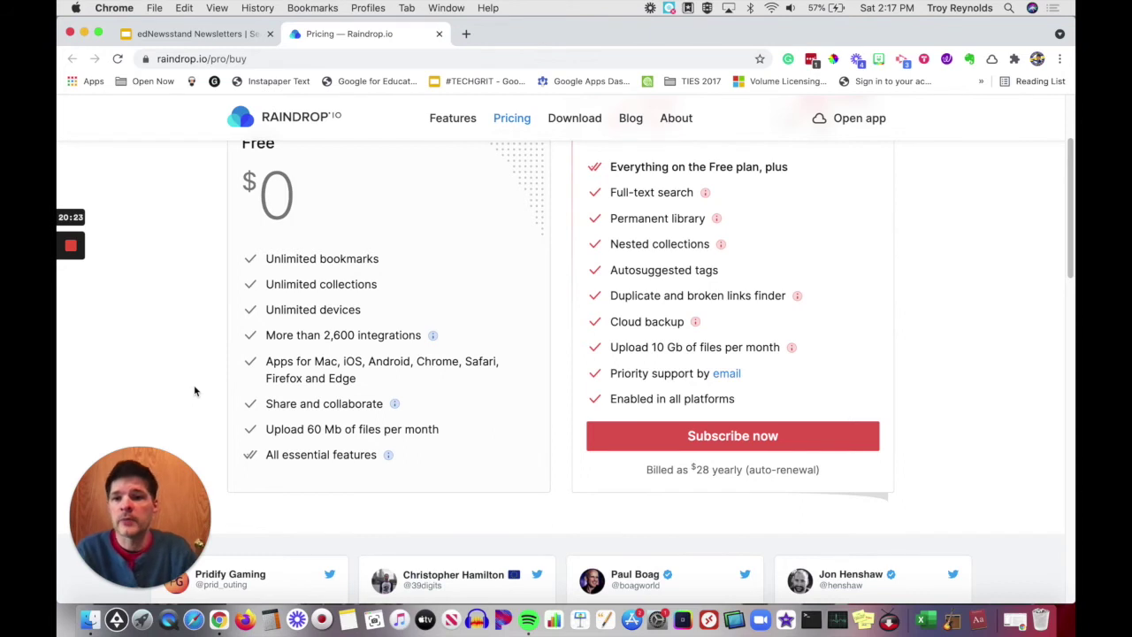
scroll(916, 463, up, 2)
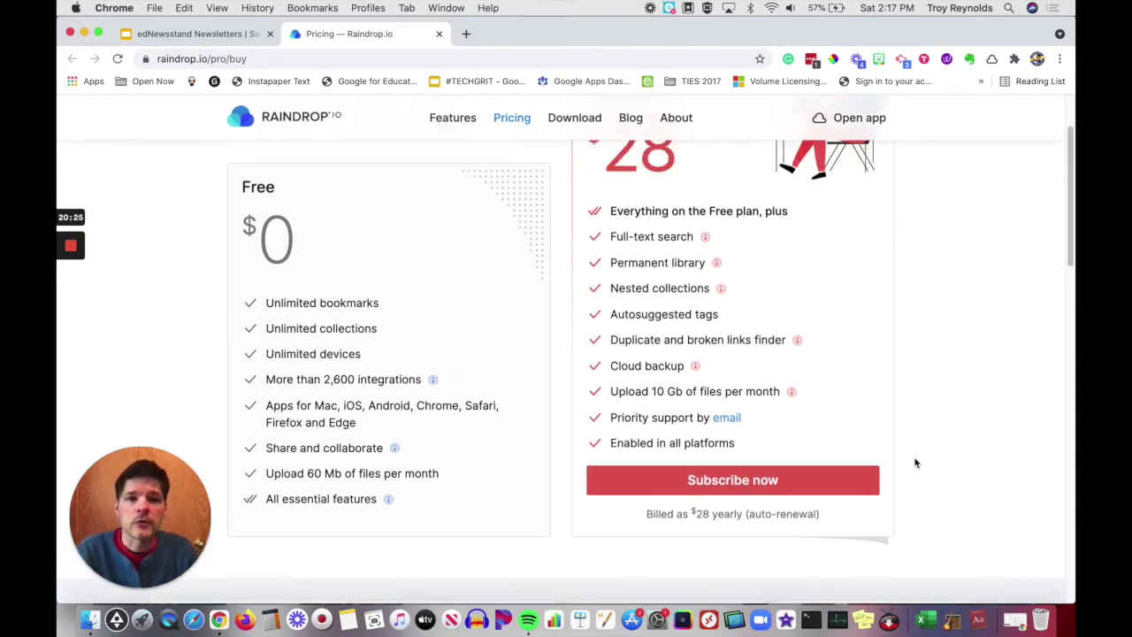
scroll(920, 460, up, 1)
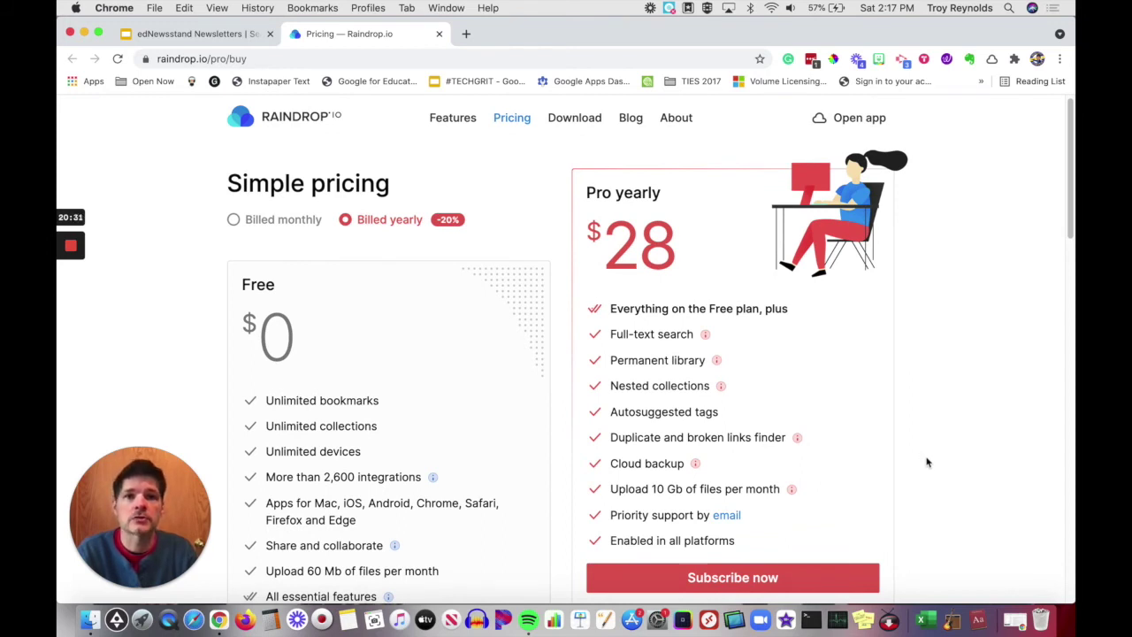
scroll(927, 465, down, 1)
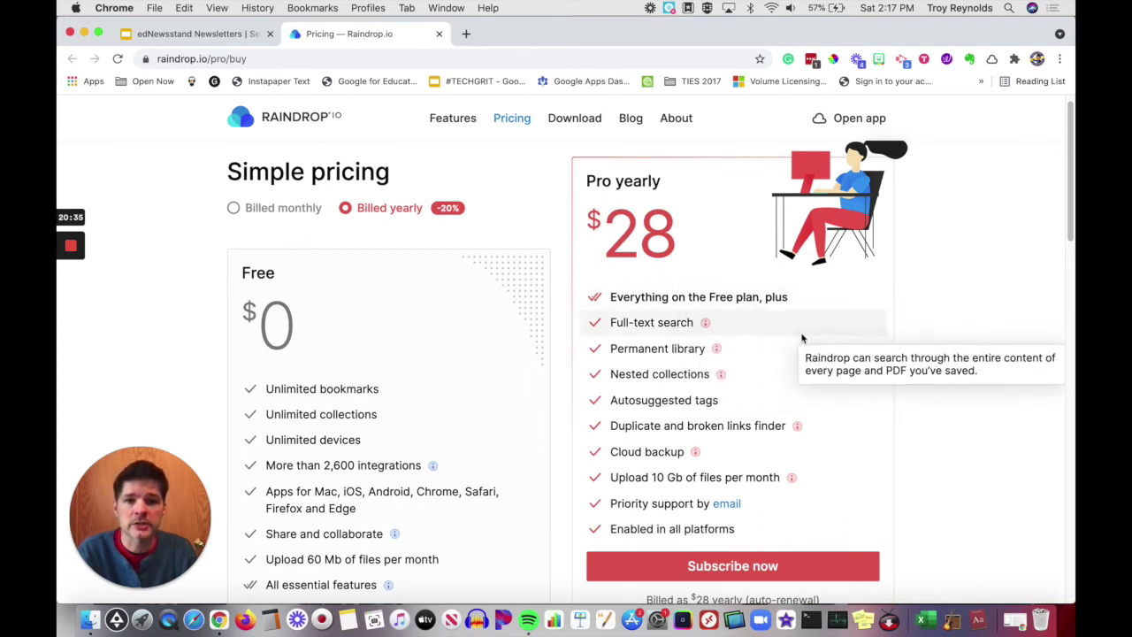
mouse_move(807, 342)
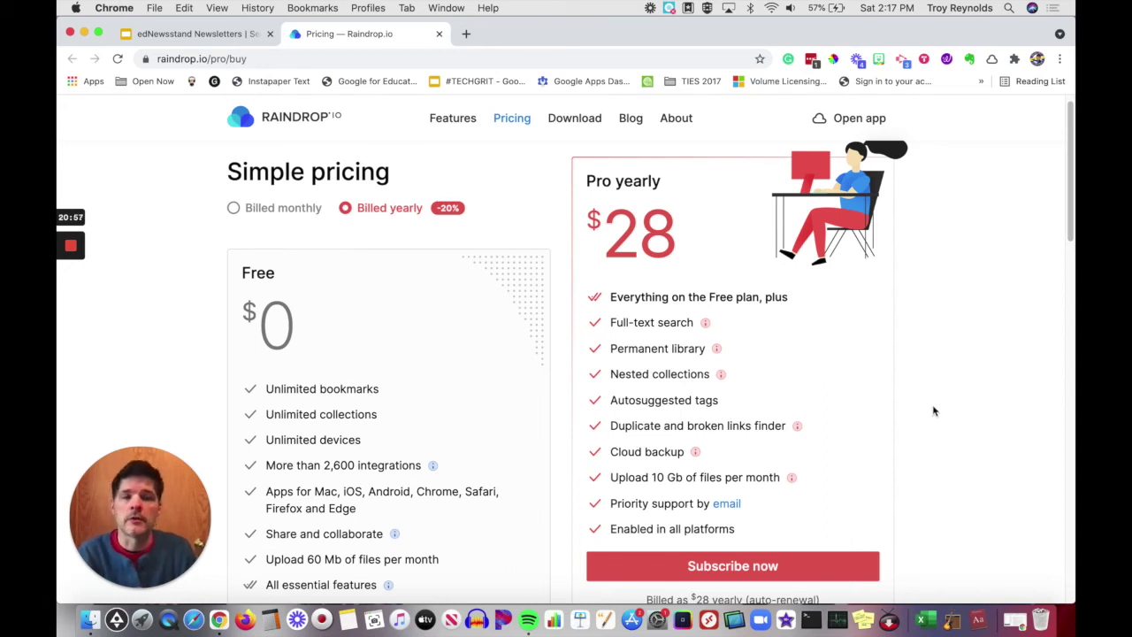
mouse_move(825, 379)
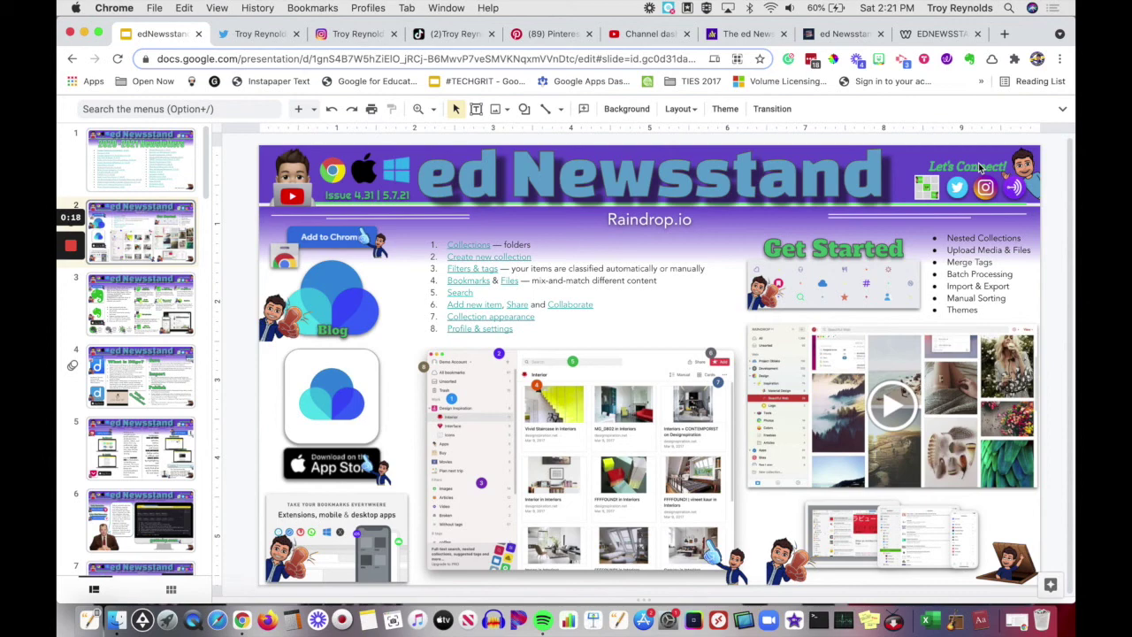
Look through the ed Newsstand profiles on Twitter, Instagram, TikTok and YouTube and its podcast page on Anchor.
key(ctrl+Tab)
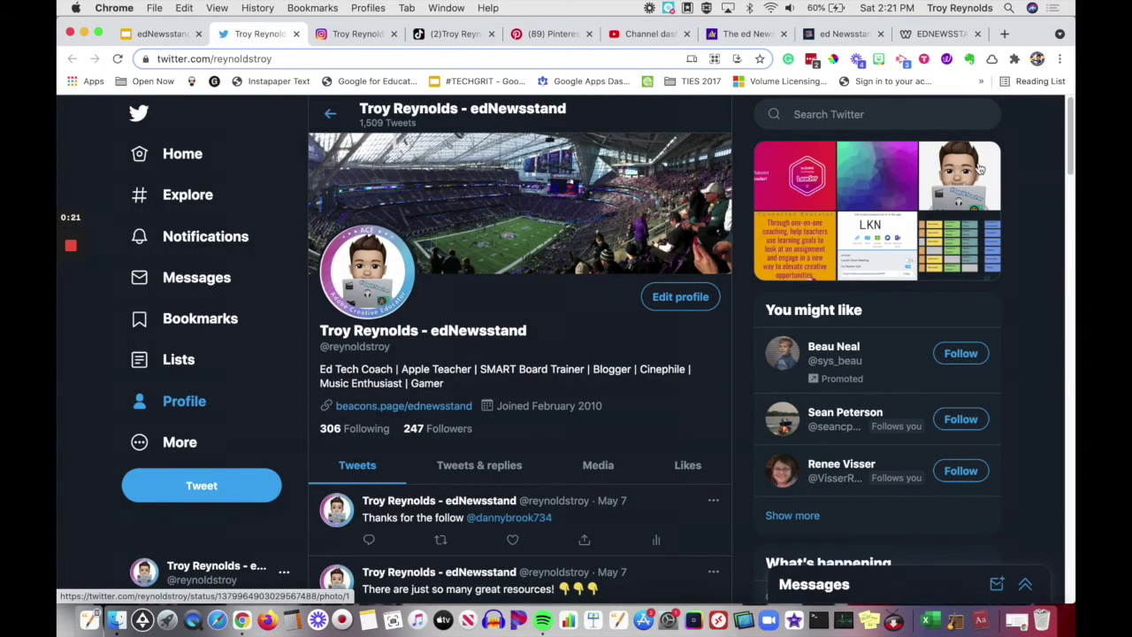
key(ctrl+Tab)
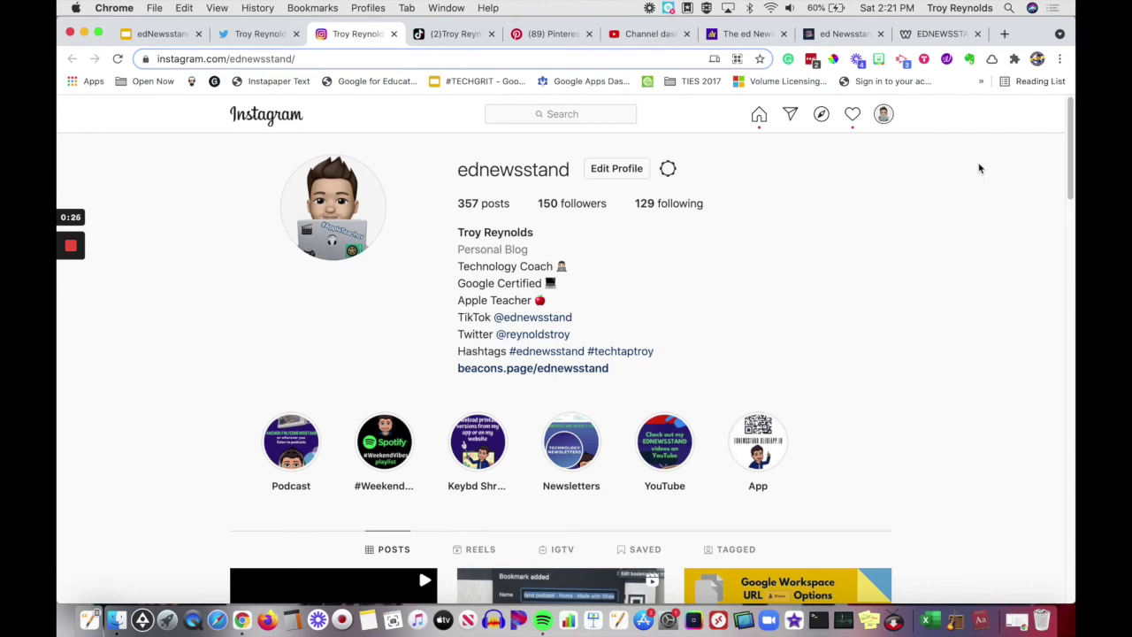
key(ctrl+Tab)
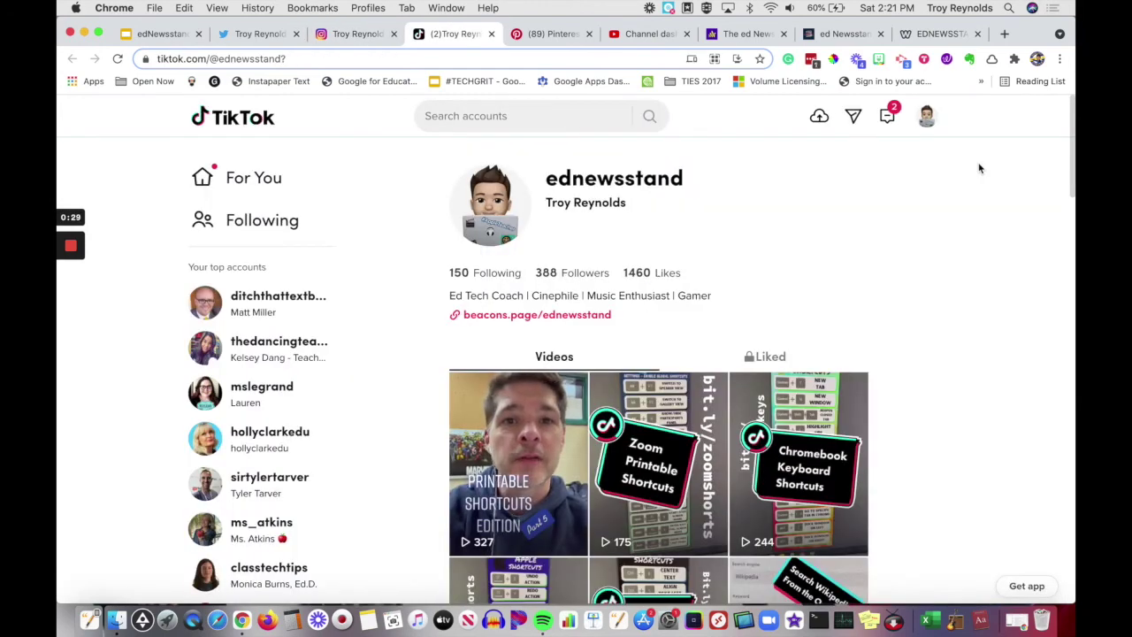
key(ctrl+Tab)
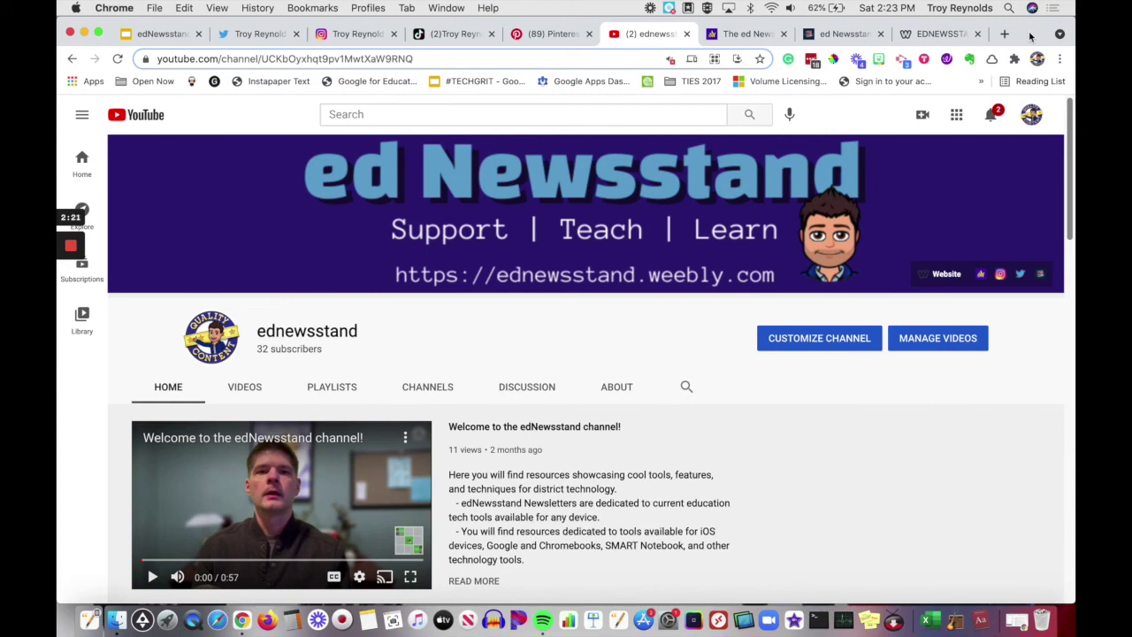
click(761, 39)
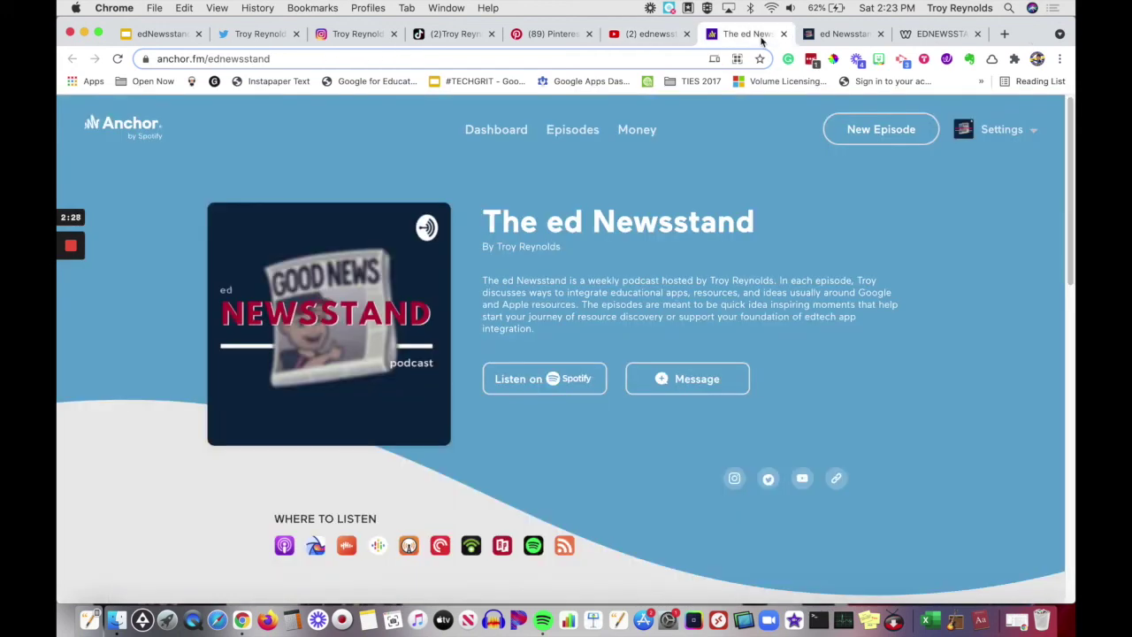